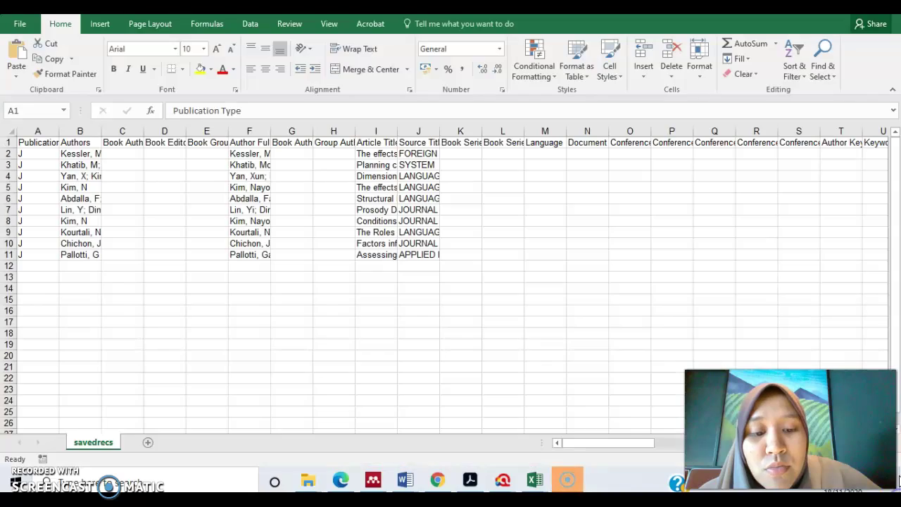
# Step: Hide the Excel savedrecs spreadsheet by showing the desktop, heading toward Mendeley Desktop
pyautogui.press('super+d')
# Step: Open Mendeley's Watched Folders options via File > Watch Folder, move the dialog aside, and show the desktop
pyautogui.click(373, 480)
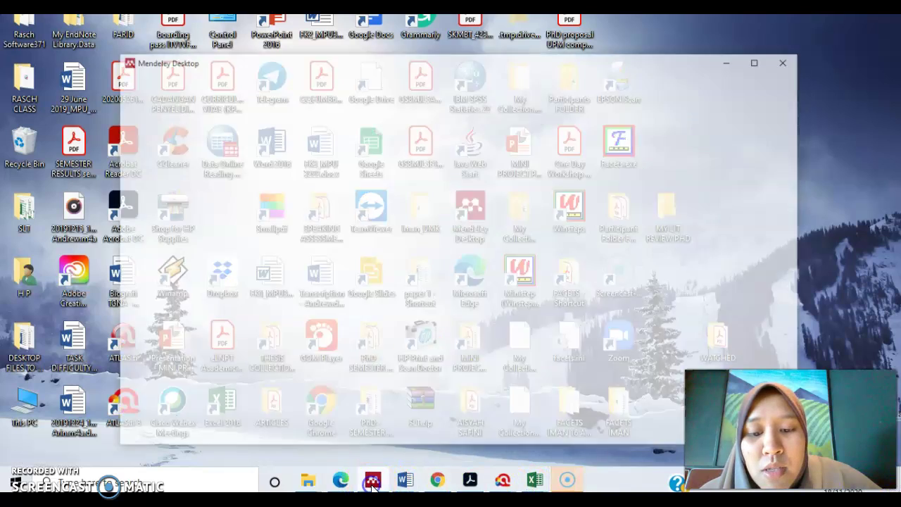
pyautogui.scroll(8, 200, 187)
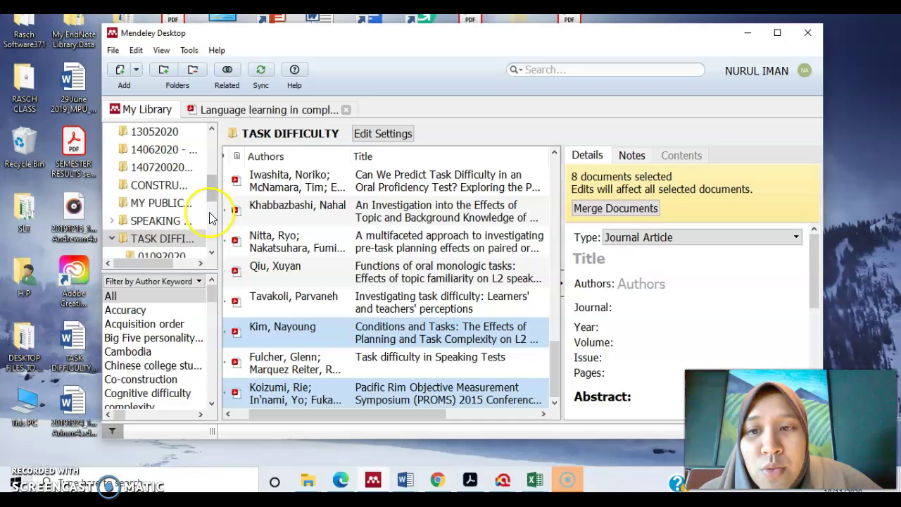
pyautogui.scroll(2, 195, 166)
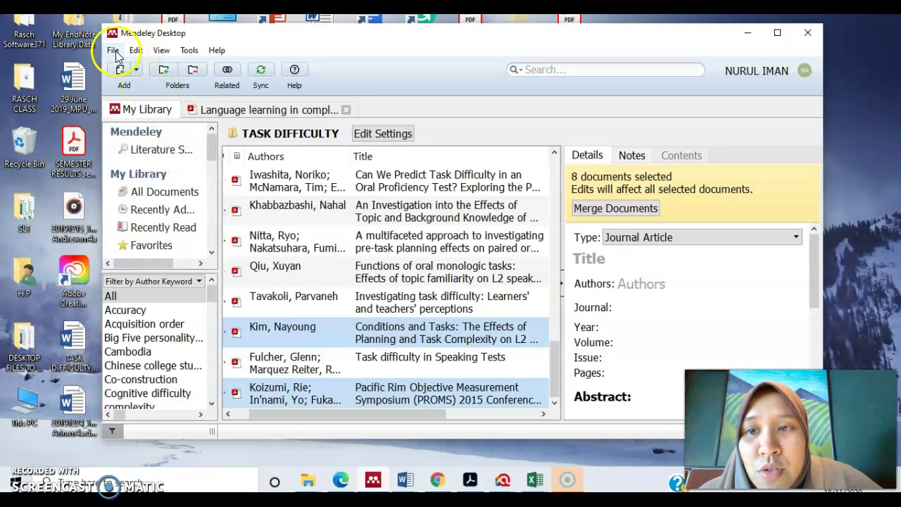
pyautogui.click(115, 53)
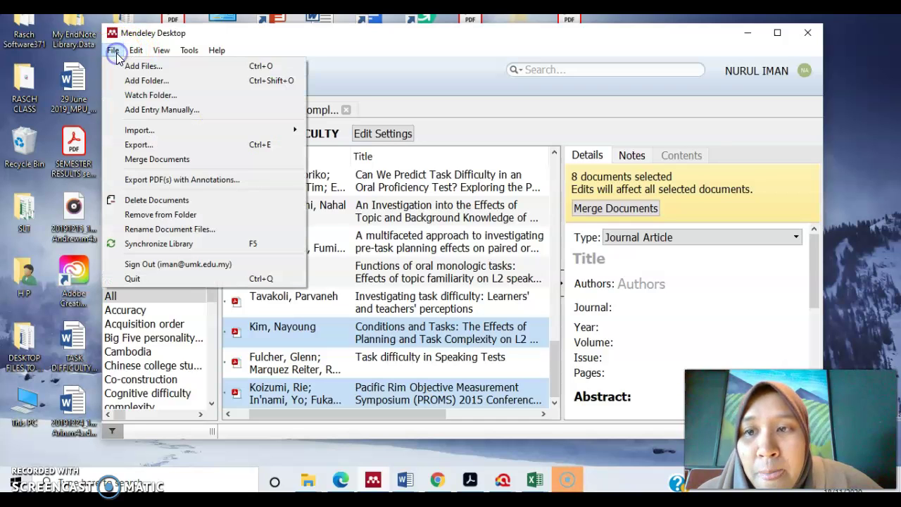
pyautogui.click(149, 94)
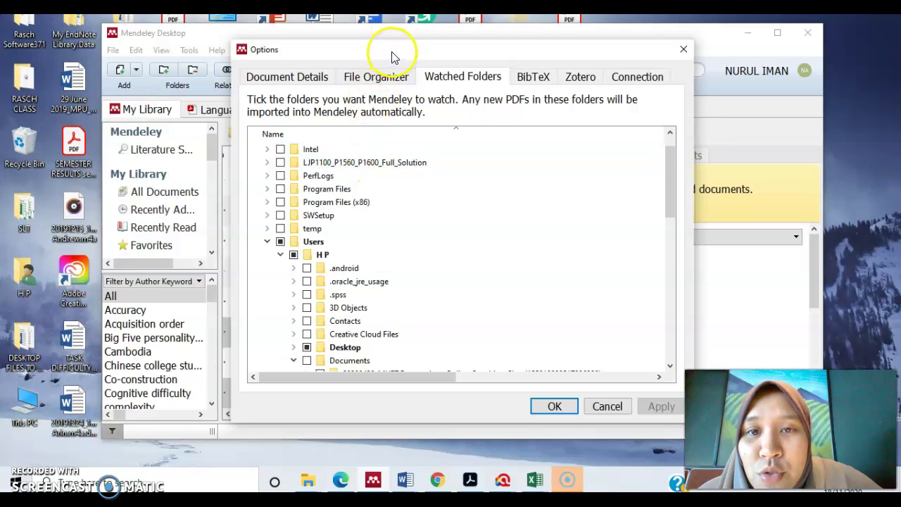
pyautogui.moveTo(391, 48); pyautogui.dragTo(192, 44)
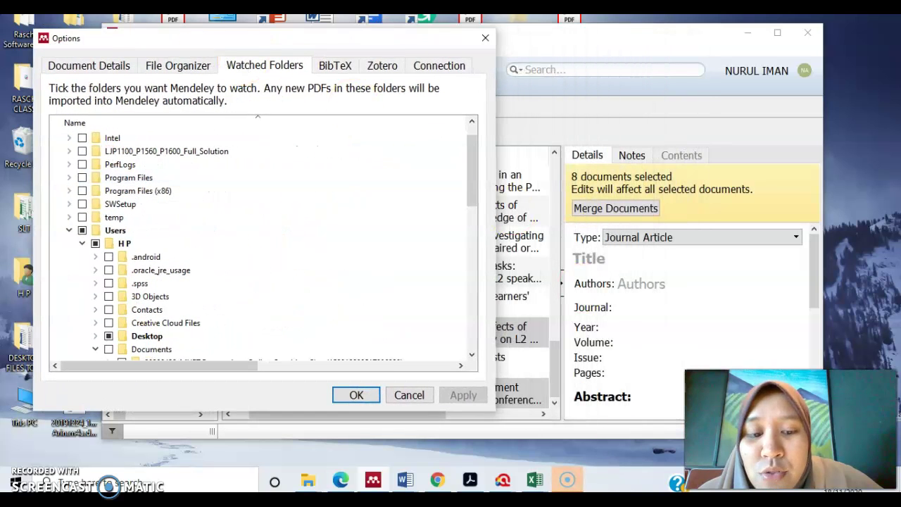
pyautogui.click(866, 245)
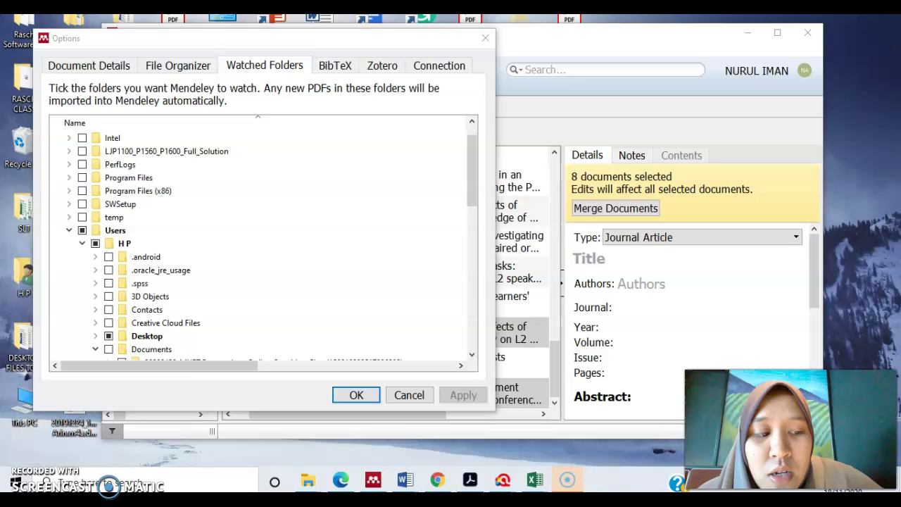
# Step: Position the WATCHED desktop folder just beneath MY LIT REVIEW PHD
pyautogui.click(899, 485)
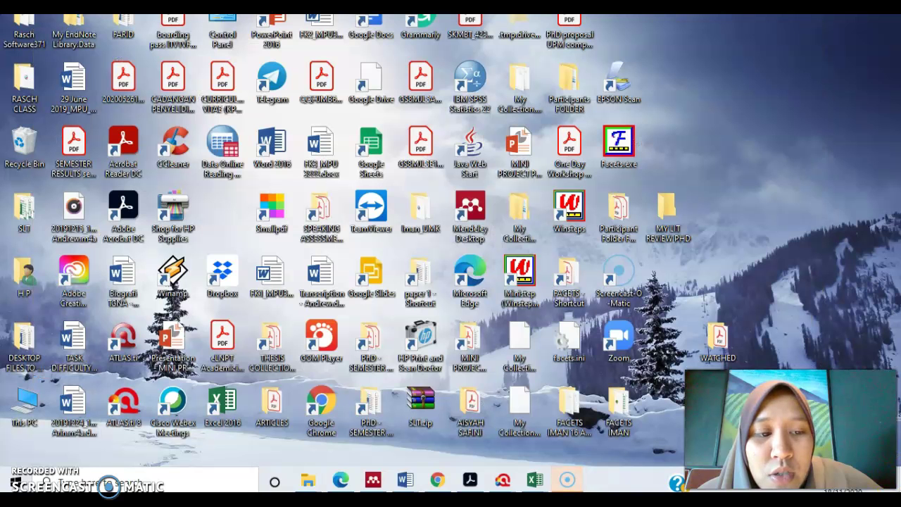
pyautogui.doubleClick(664, 219)
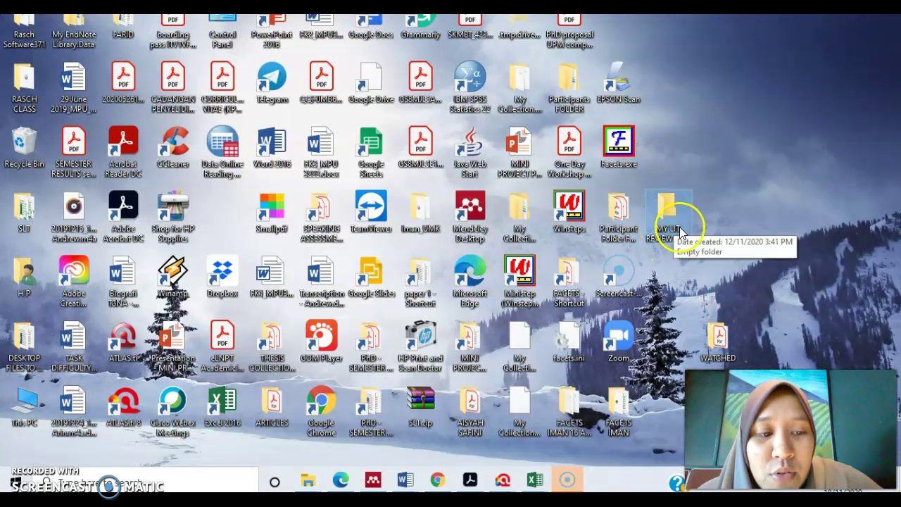
pyautogui.moveTo(715, 337); pyautogui.dragTo(671, 275)
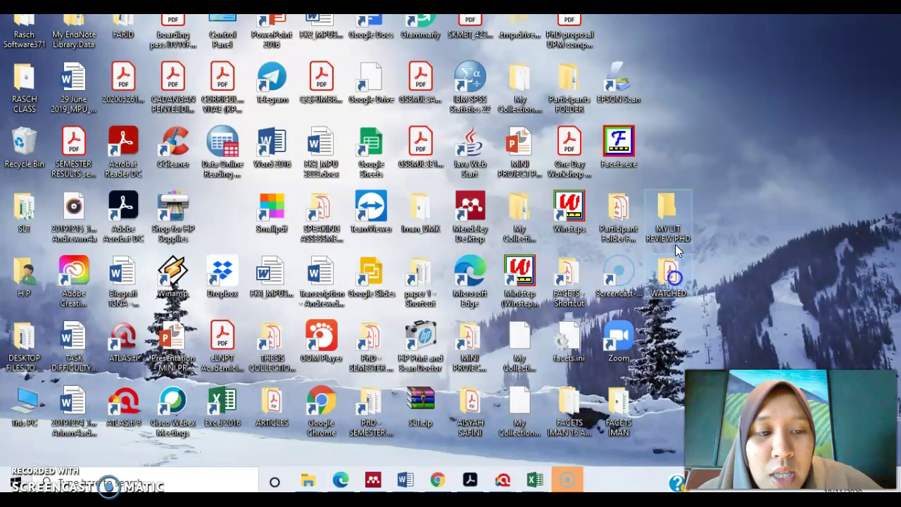
pyautogui.click(670, 285)
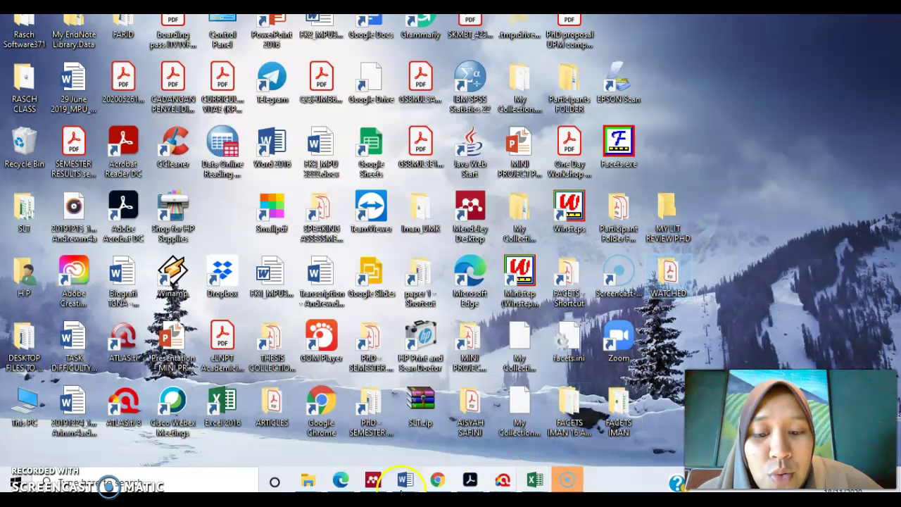
# Step: Reselect the WATCHED desktop folder and return to Mendeley's Watched Folders options
pyautogui.click(377, 485)
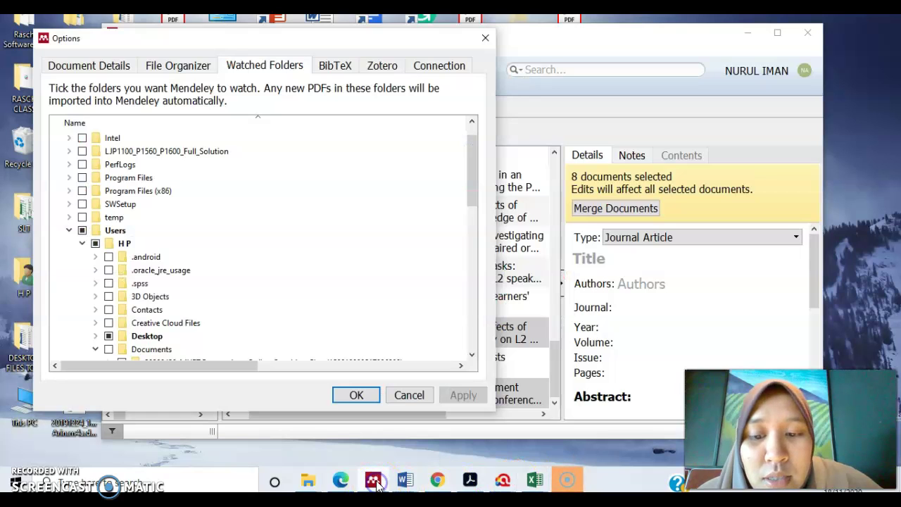
pyautogui.moveTo(302, 40); pyautogui.dragTo(307, 43)
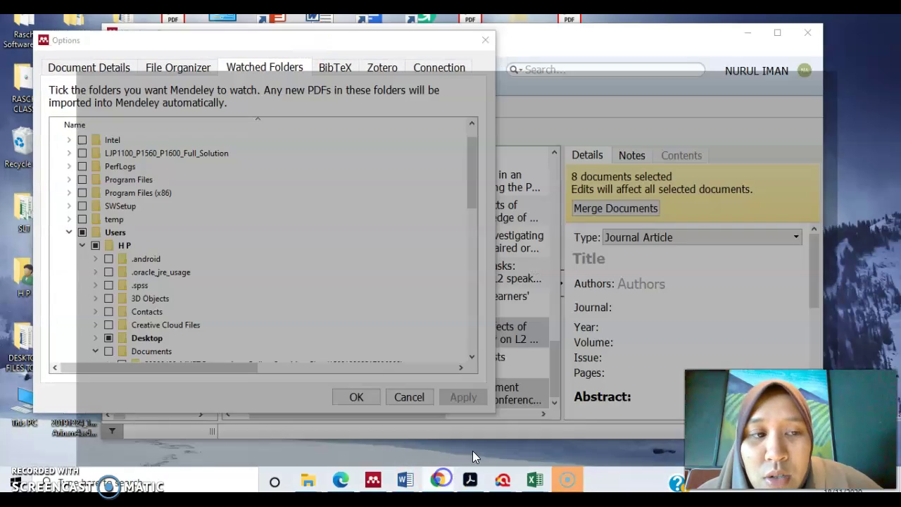
pyautogui.click(439, 478)
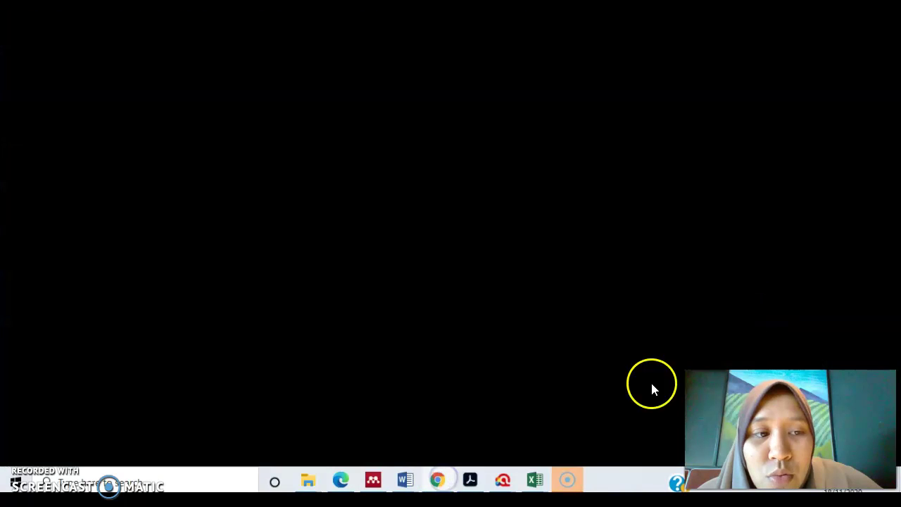
pyautogui.click(440, 480)
pyautogui.click(870, 315)
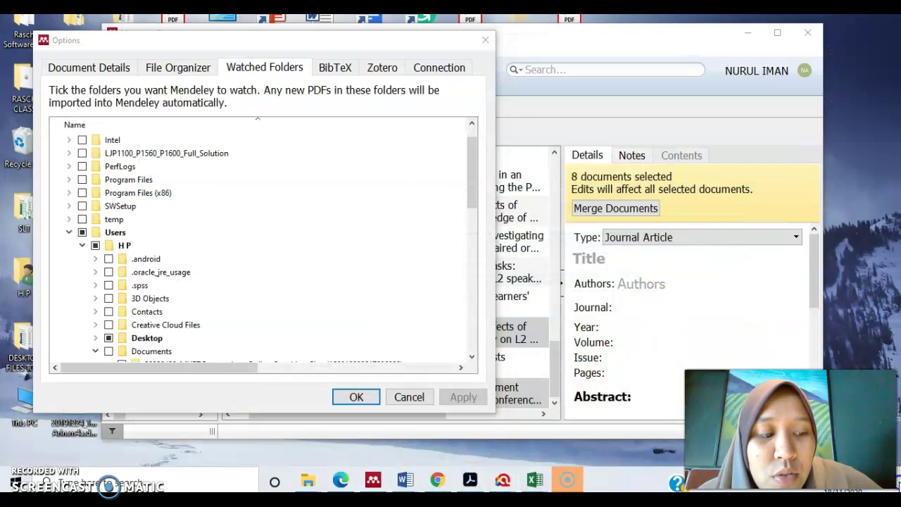
pyautogui.press('super+d')
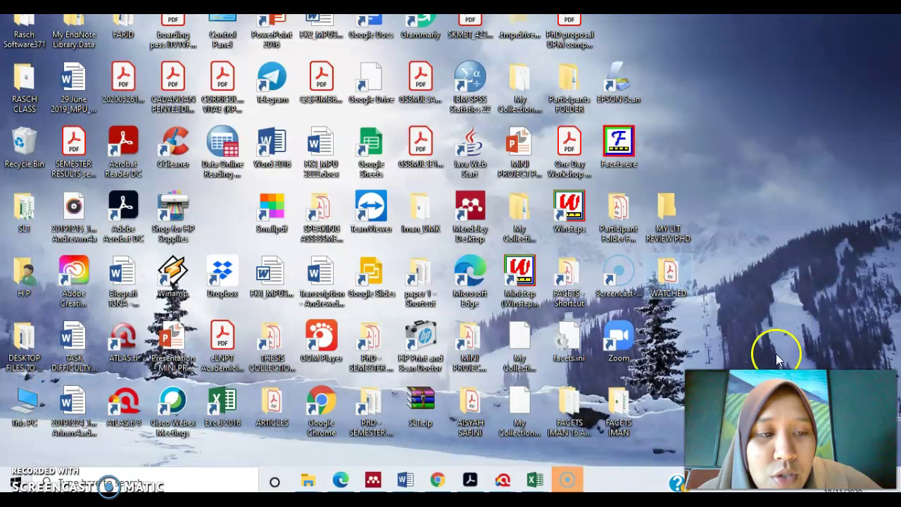
pyautogui.click(674, 277)
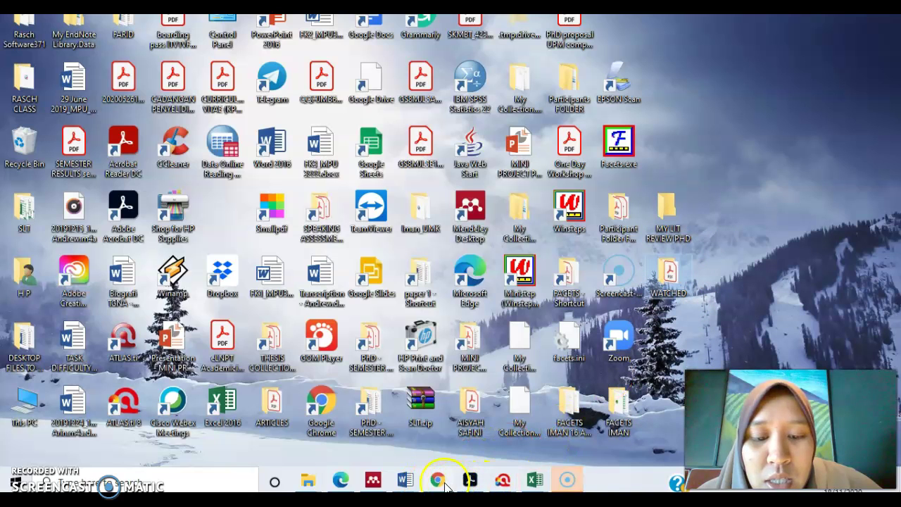
pyautogui.click(373, 479)
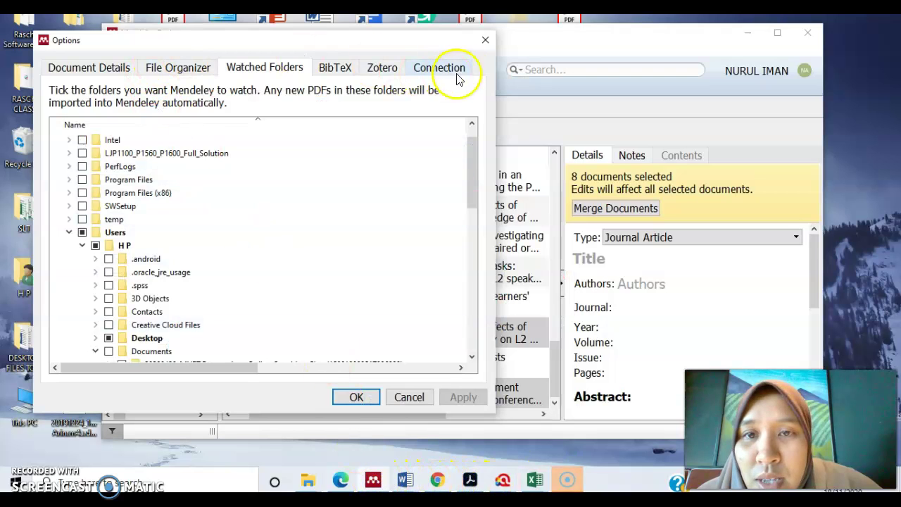
# Step: Reopen Mendeley's Options on the File Organizer tab
pyautogui.click(485, 41)
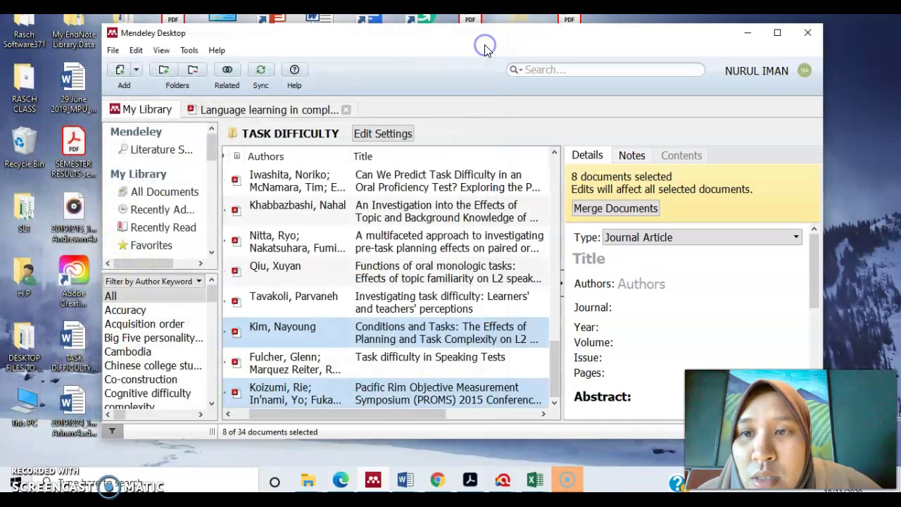
pyautogui.click(135, 51)
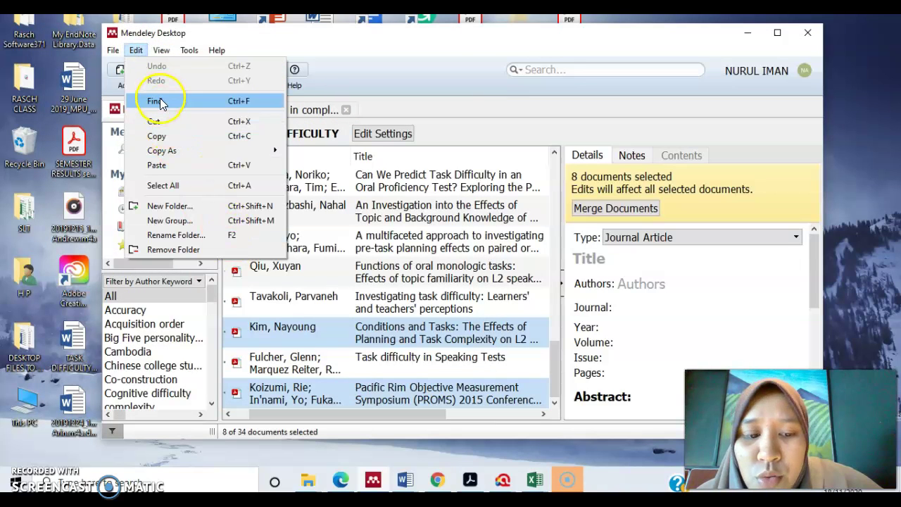
pyautogui.click(134, 51)
pyautogui.click(133, 53)
pyautogui.moveTo(120, 54)
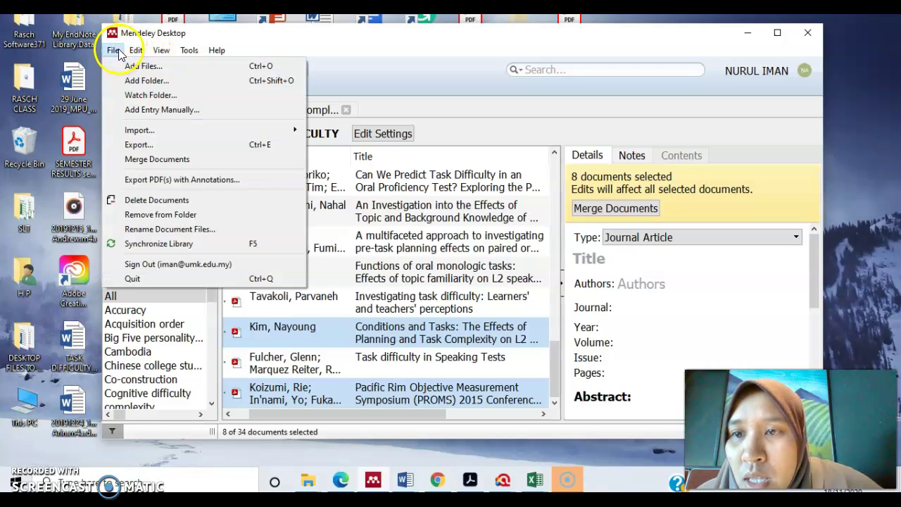
pyautogui.click(136, 96)
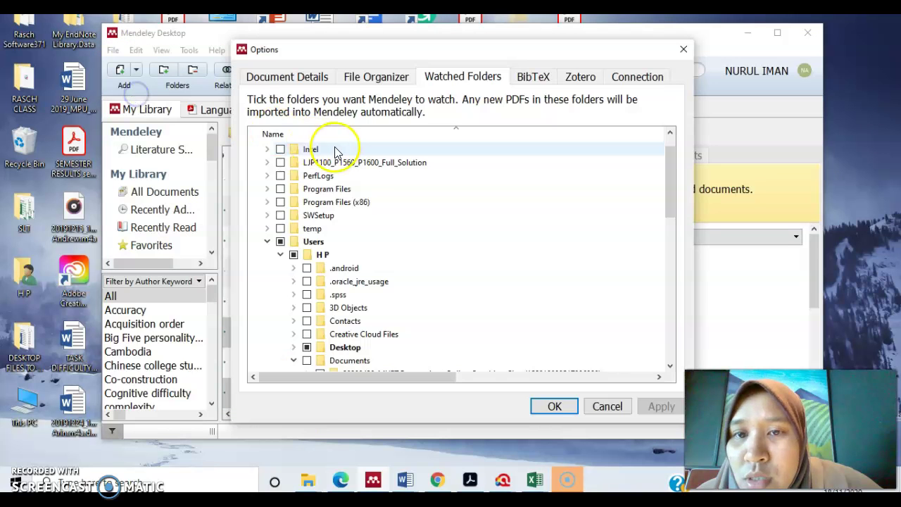
pyautogui.click(353, 83)
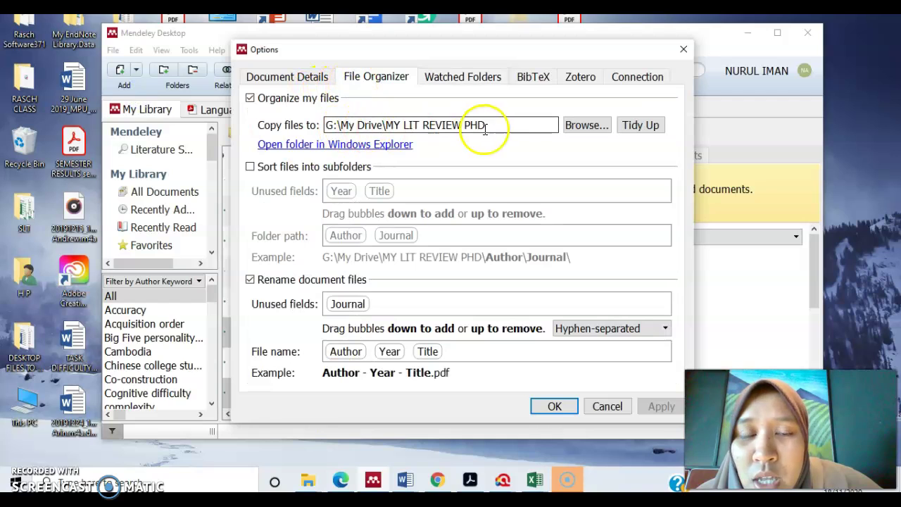
# Step: Copy files to G:\My Drive\MY LIT REVIEW PHD without subfolders, renamed Author - Year - Title
pyautogui.click(575, 132)
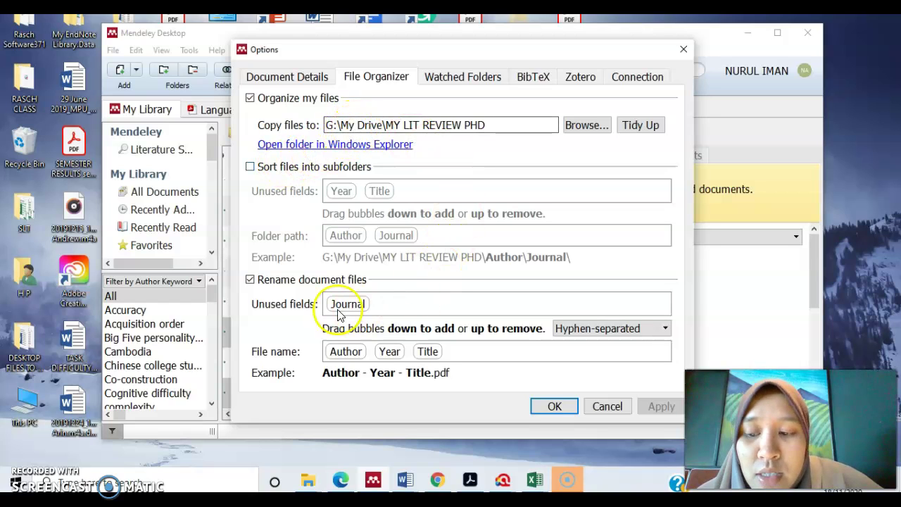
pyautogui.click(511, 464)
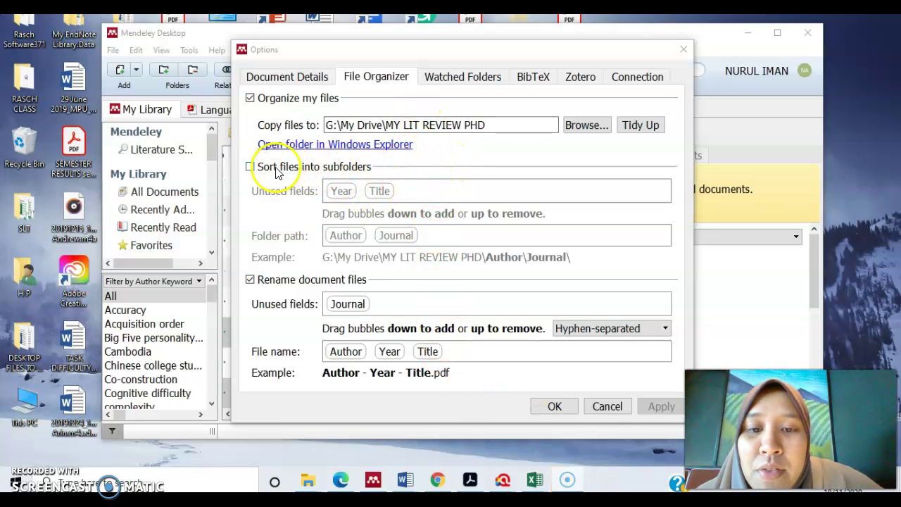
pyautogui.click(252, 170)
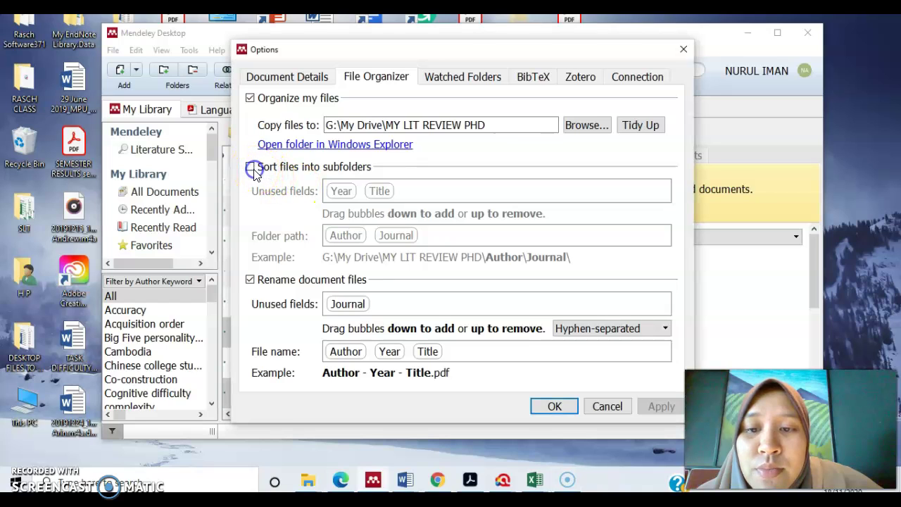
pyautogui.click(252, 169)
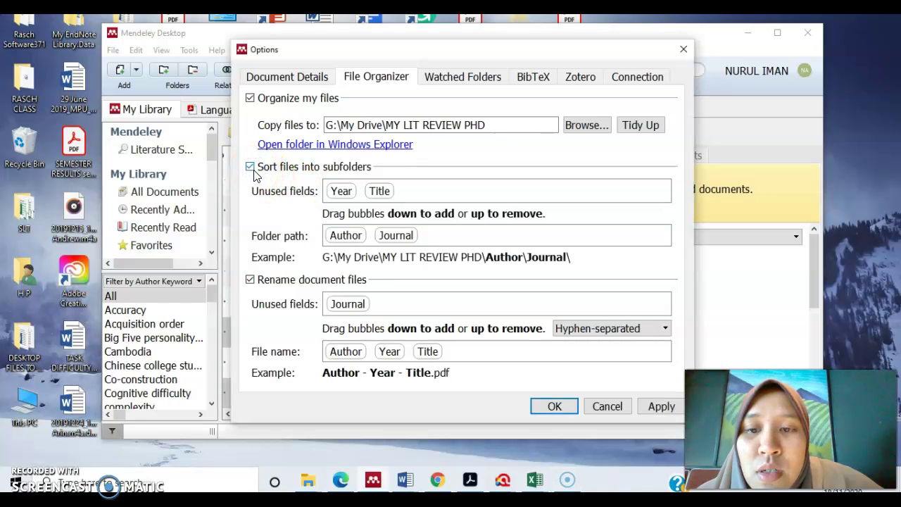
pyautogui.click(251, 167)
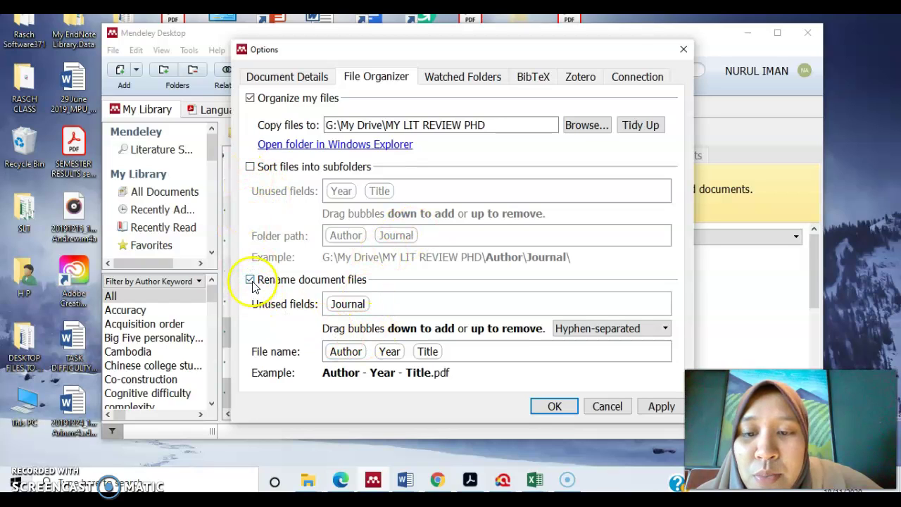
pyautogui.click(251, 280)
pyautogui.click(251, 280)
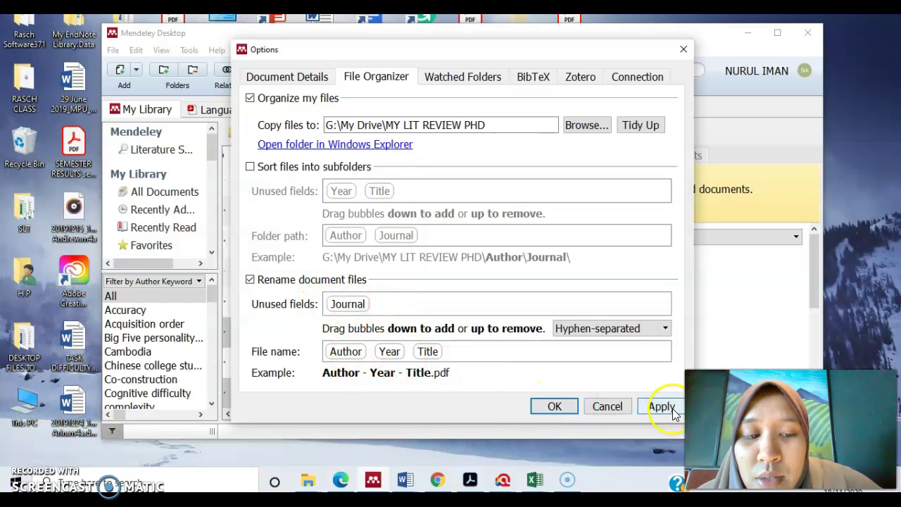
# Step: On Watched Folders, expand Desktop to confirm WATCHED is ticked, then save the options with OK
pyautogui.click(455, 83)
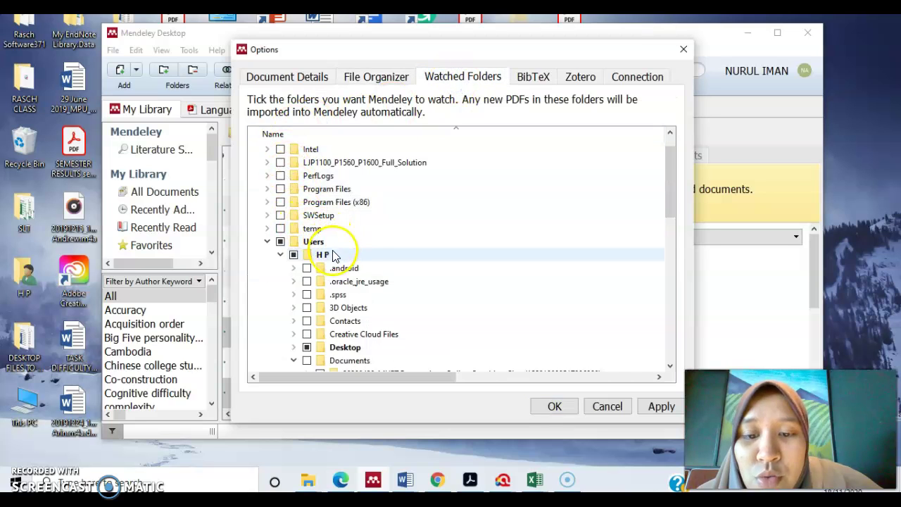
pyautogui.scroll(-1, 352, 175)
pyautogui.scroll(-1, 349, 225)
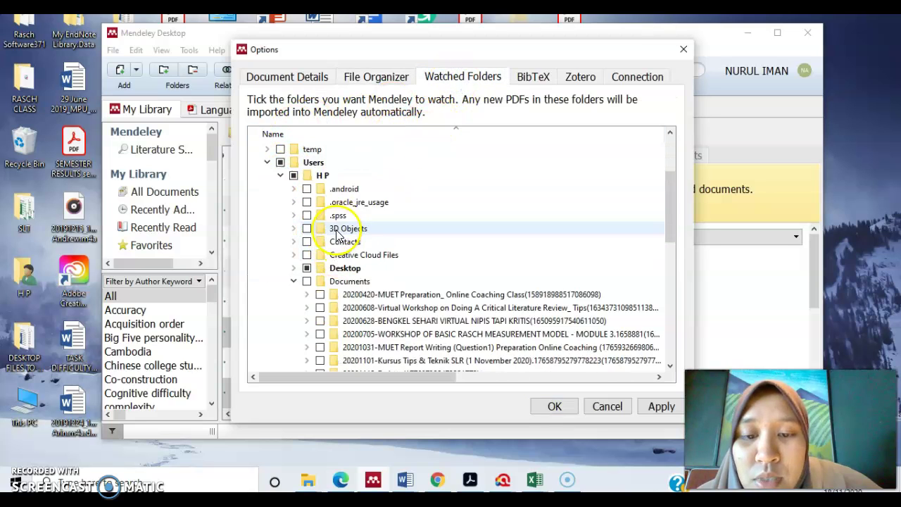
pyautogui.scroll(-1, 341, 246)
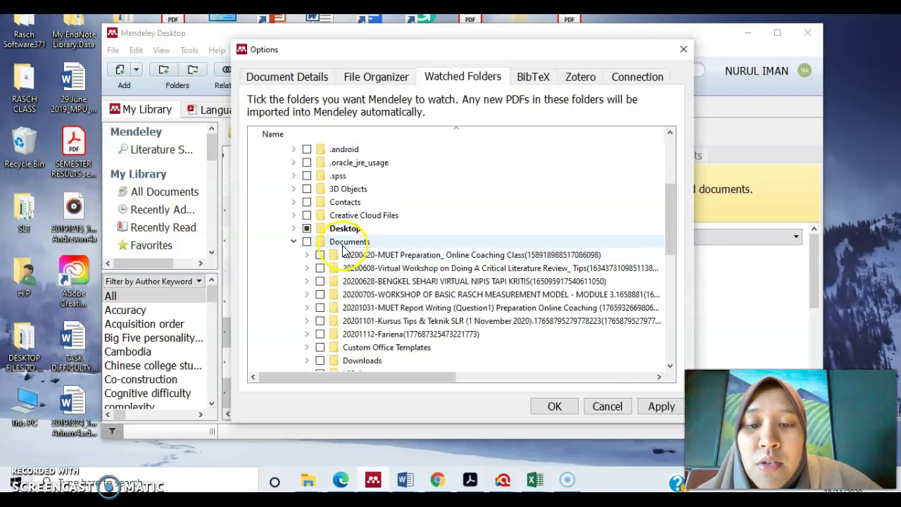
pyautogui.scroll(-1, 334, 245)
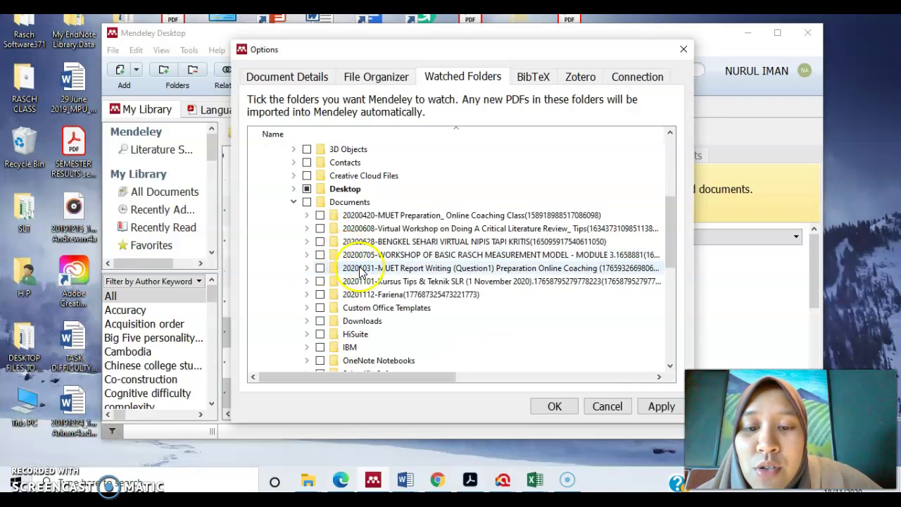
pyautogui.scroll(-1, 343, 243)
pyautogui.scroll(-2, 344, 243)
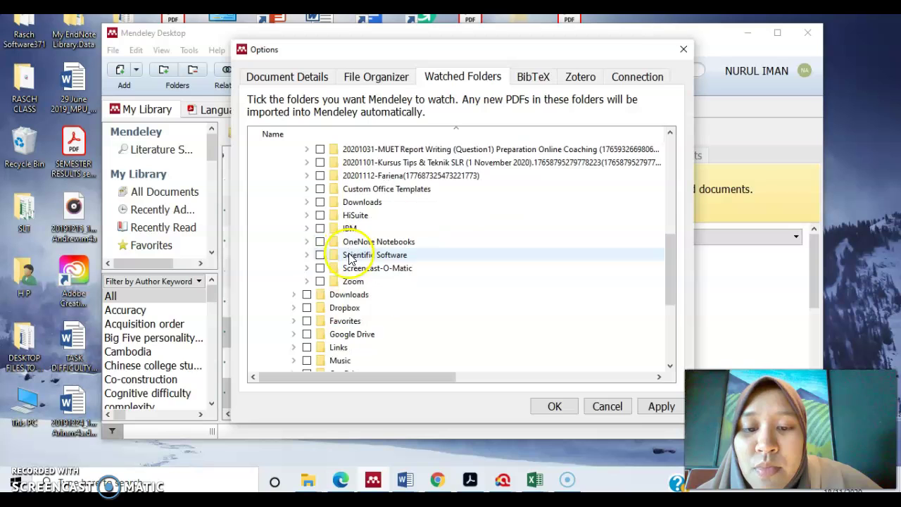
pyautogui.scroll(2, 346, 250)
pyautogui.scroll(2, 341, 243)
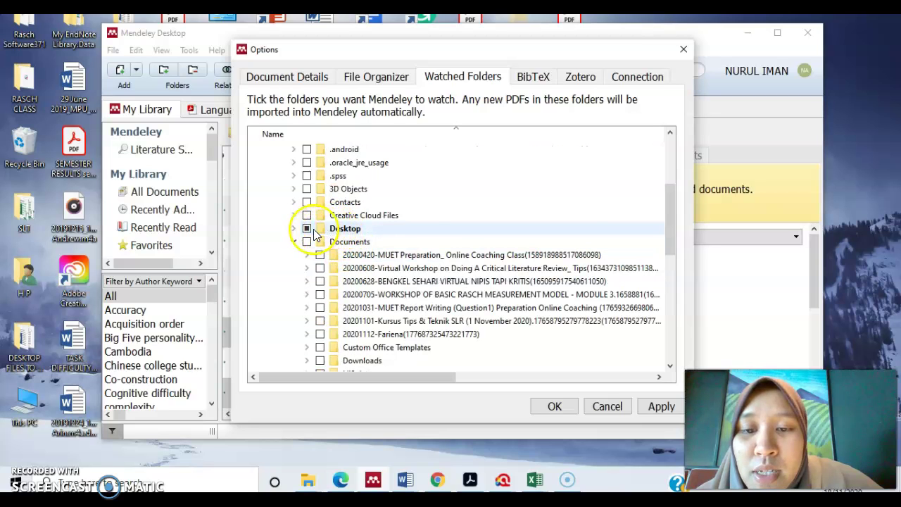
pyautogui.scroll(-5, 343, 233)
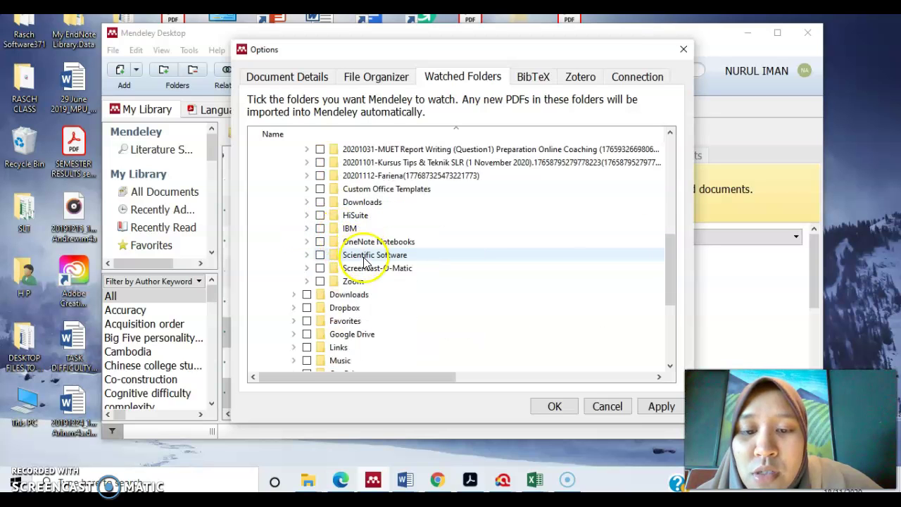
pyautogui.scroll(-3, 364, 267)
pyautogui.scroll(7, 366, 266)
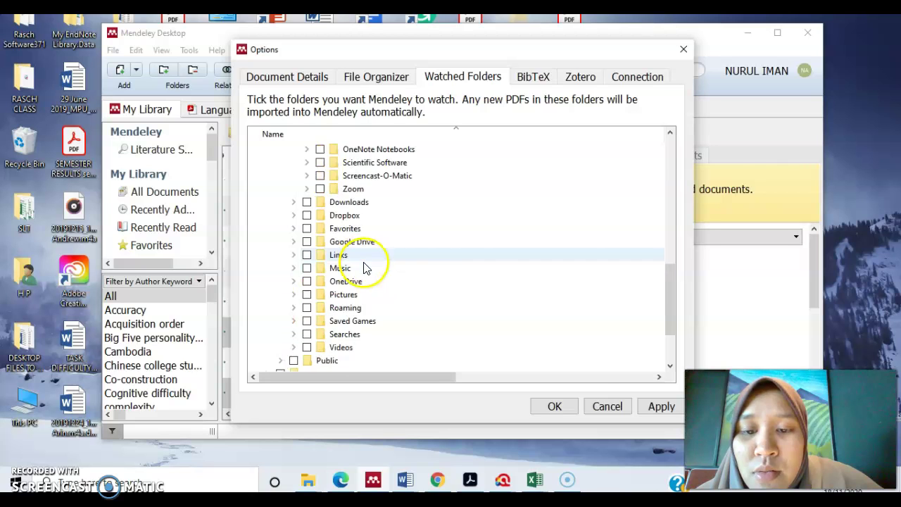
pyautogui.click(293, 214)
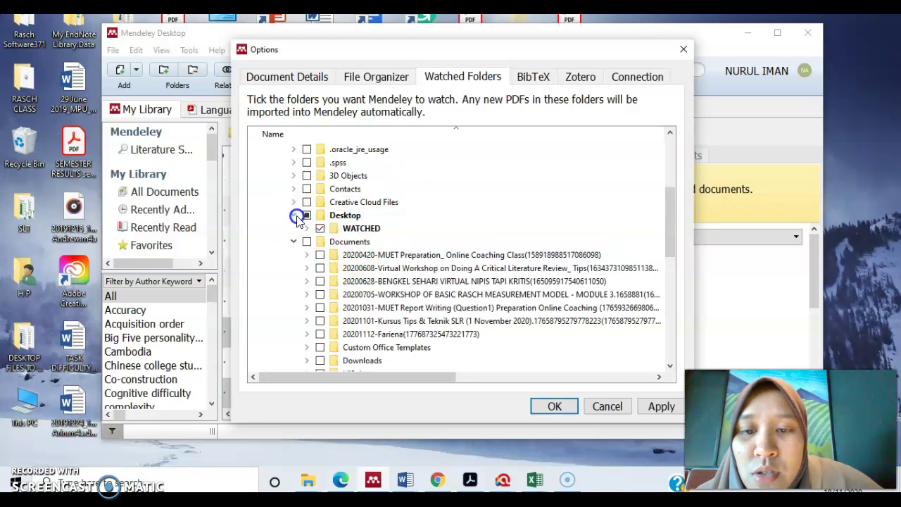
pyautogui.scroll(-7, 354, 236)
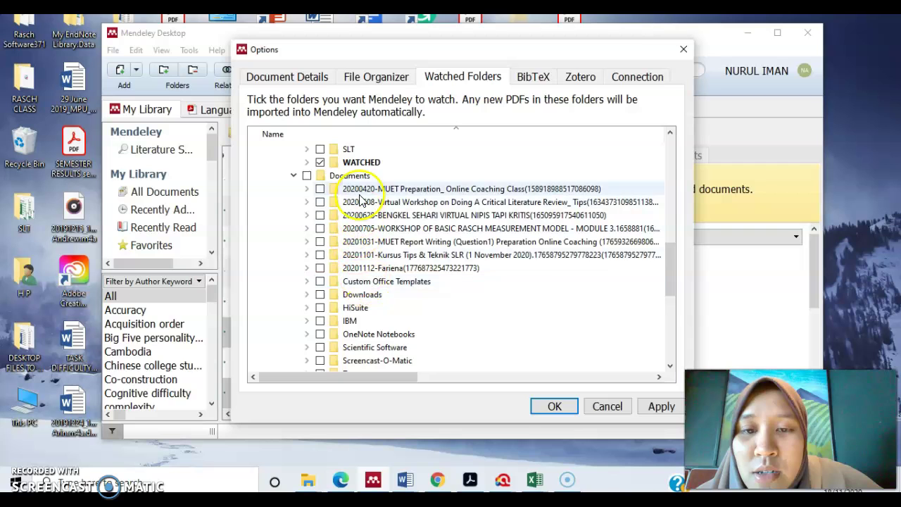
pyautogui.click(553, 405)
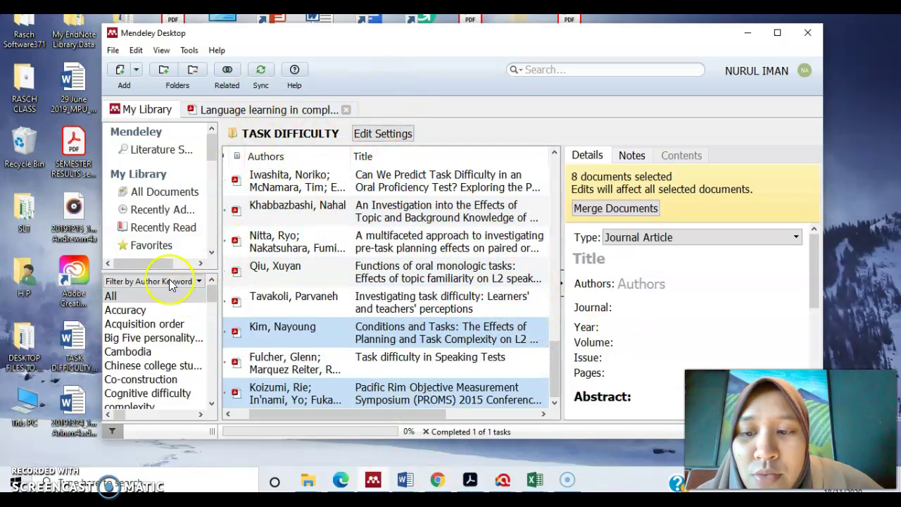
# Step: Minimise Mendeley and open the empty MY LIT REVIEW PHD desktop folder, resizing the navigation pane
pyautogui.click(748, 40)
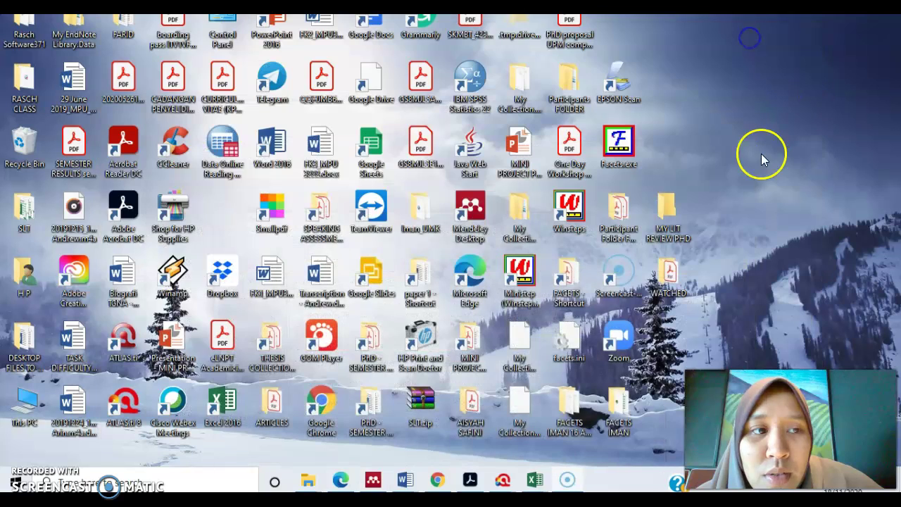
pyautogui.doubleClick(669, 213)
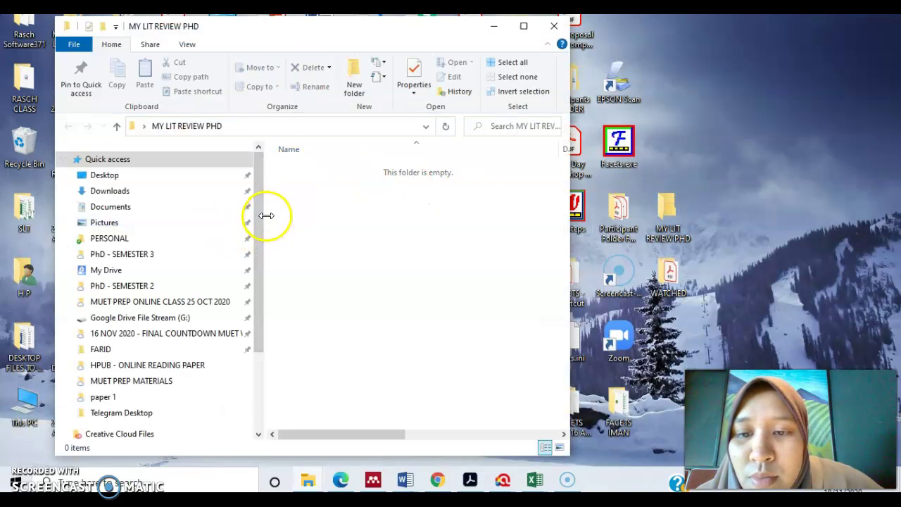
pyautogui.moveTo(266, 216); pyautogui.dragTo(90, 220)
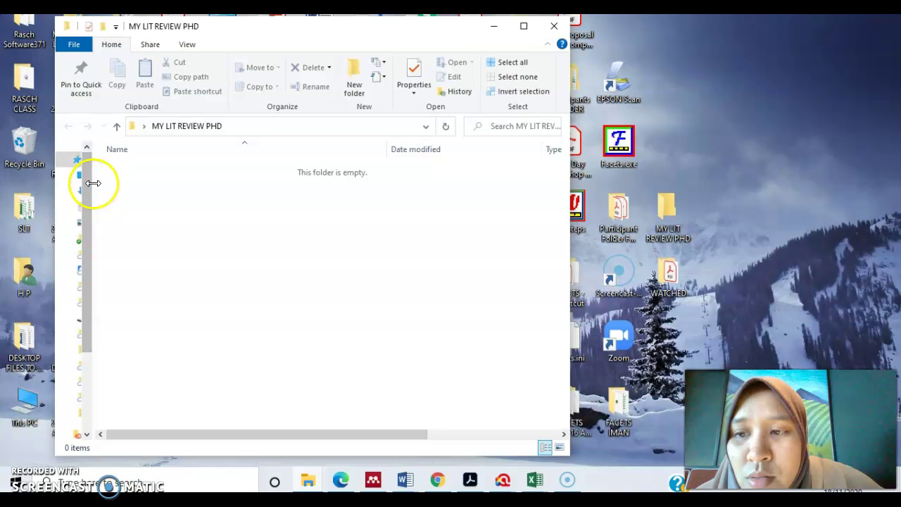
pyautogui.moveTo(93, 183)
pyautogui.mouseDown()
pyautogui.moveTo(169, 189)
pyautogui.moveTo(91, 190)
pyautogui.mouseUp()
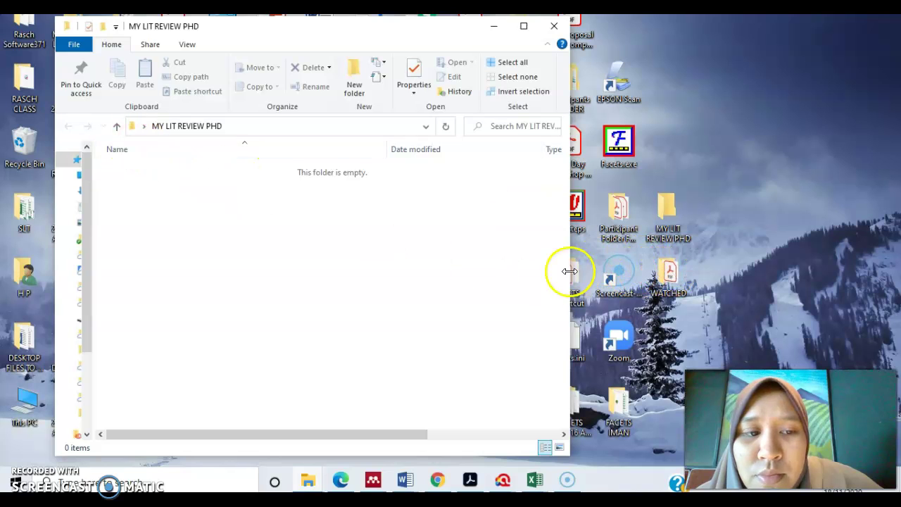
pyautogui.moveTo(94, 204); pyautogui.dragTo(272, 225)
# Step: Open Google Drive File Stream (G:) > My Drive > MY LIT REVIEW PHD in File Explorer
pyautogui.click(124, 273)
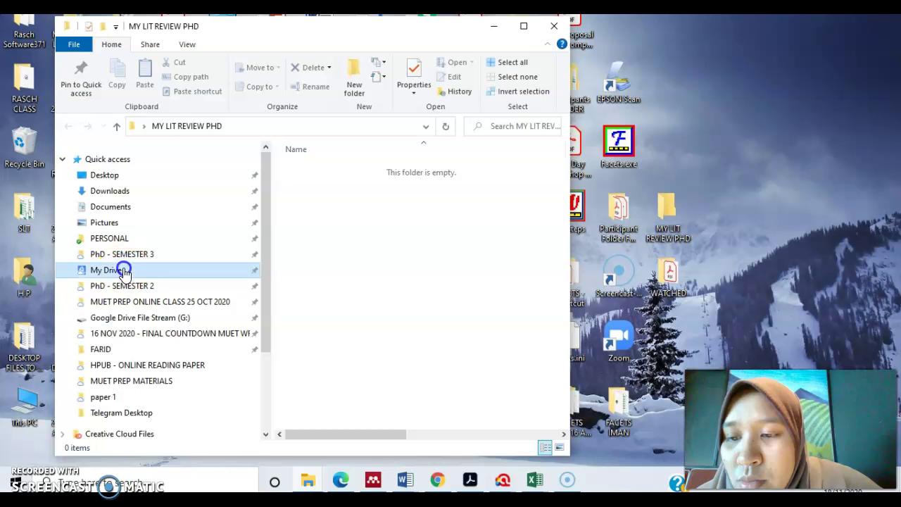
pyautogui.scroll(-3, 336, 376)
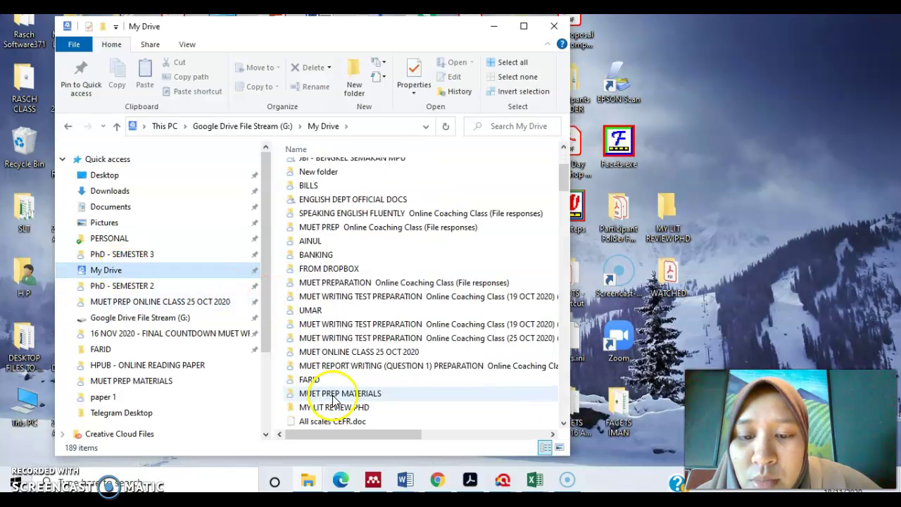
pyautogui.click(334, 409)
pyautogui.doubleClick(334, 410)
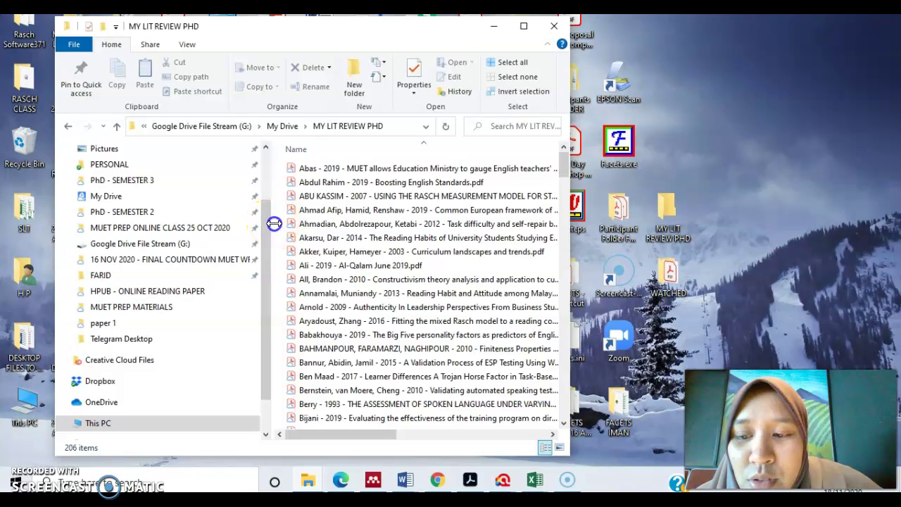
pyautogui.moveTo(273, 226); pyautogui.dragTo(106, 223)
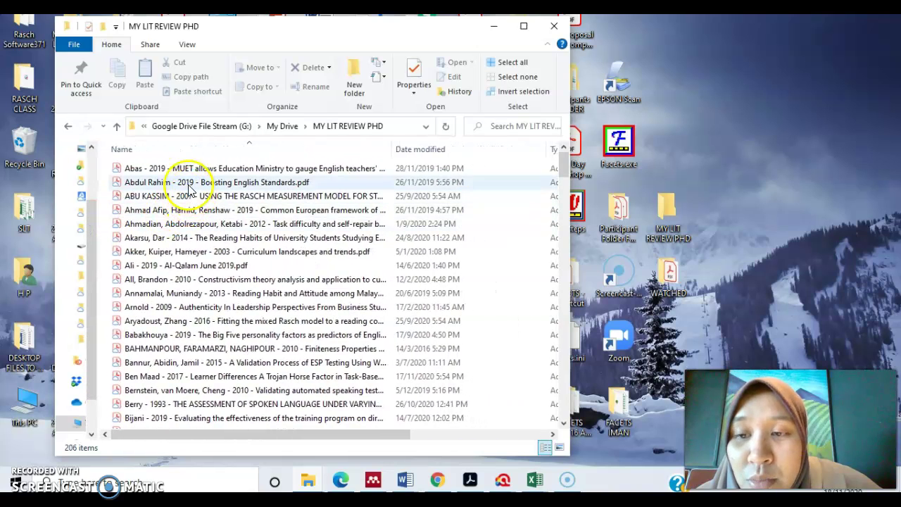
# Step: Inspect the first renamed PDFs, such as Boosting English Standards, to check their Author - Year - Title names
pyautogui.click(184, 171)
pyautogui.click(124, 171)
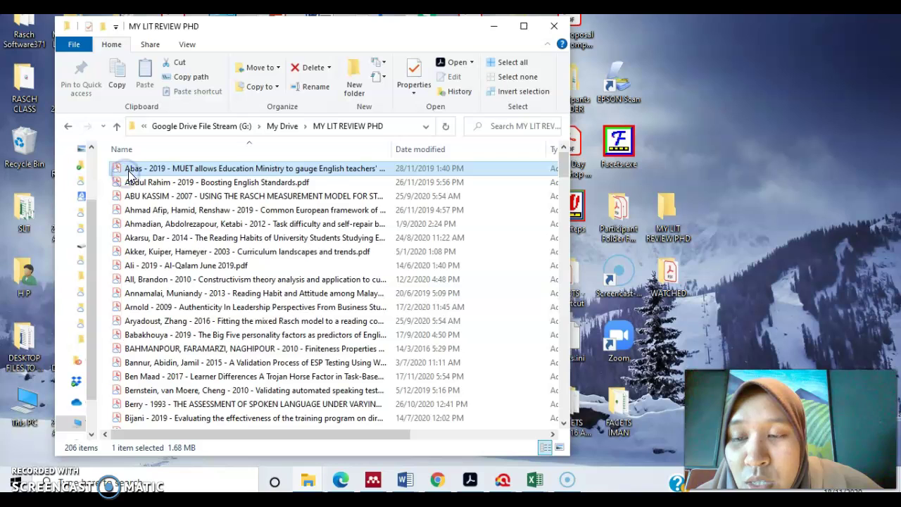
pyautogui.click(129, 173)
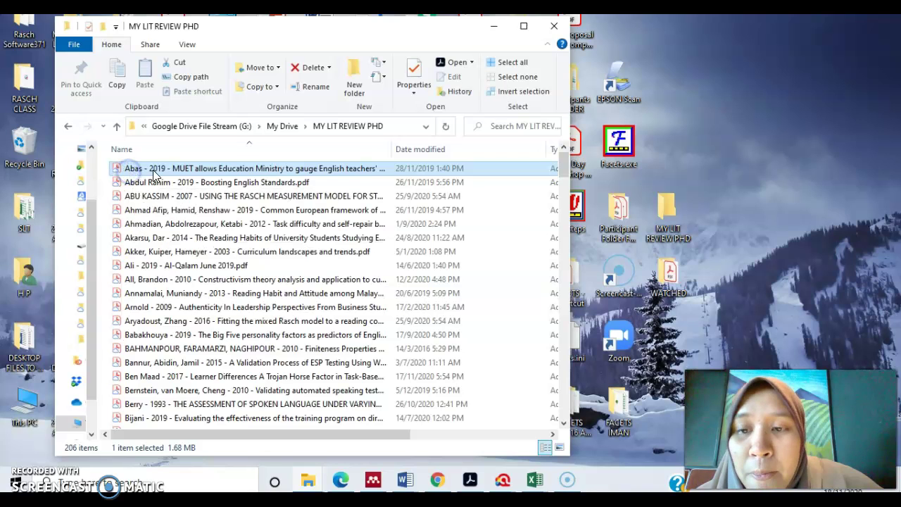
pyautogui.click(158, 180)
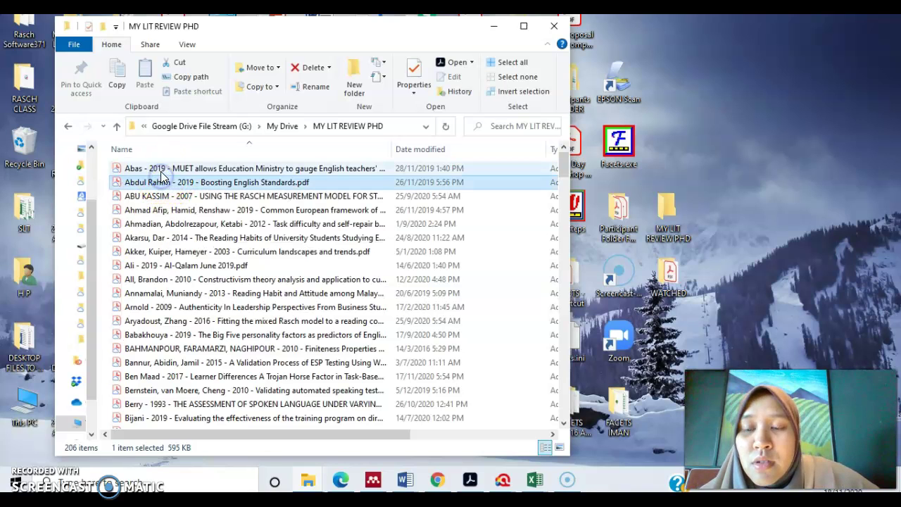
pyautogui.click(160, 172)
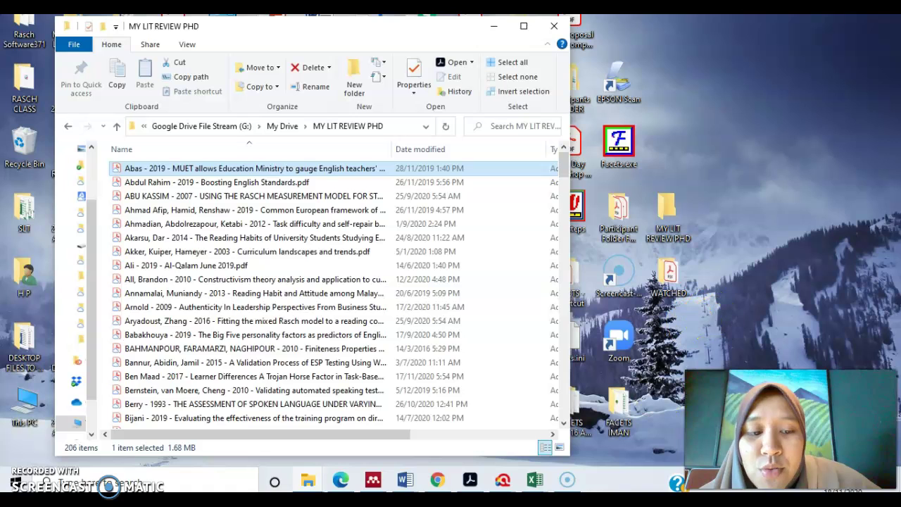
pyautogui.moveTo(542, 488)
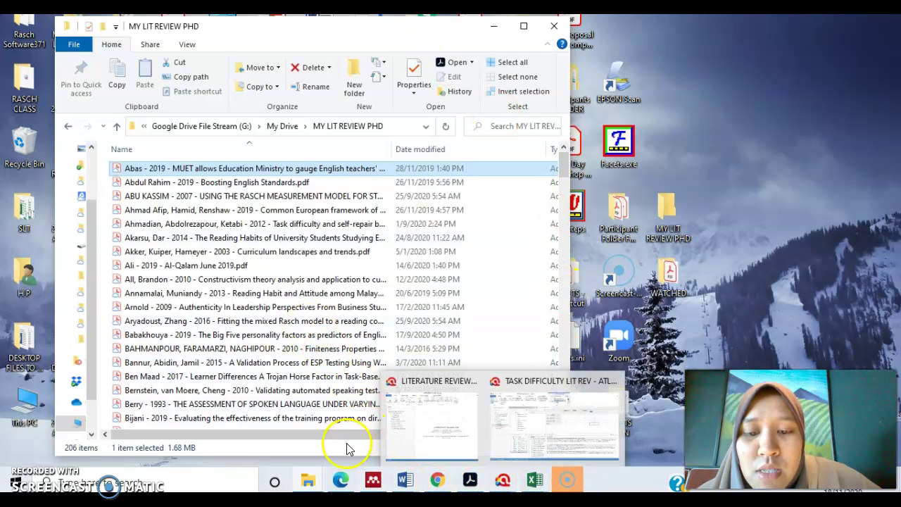
# Step: Select the McDonald, Zhang and Fan papers in 10052020 articles and choose File > Export
pyautogui.click(372, 480)
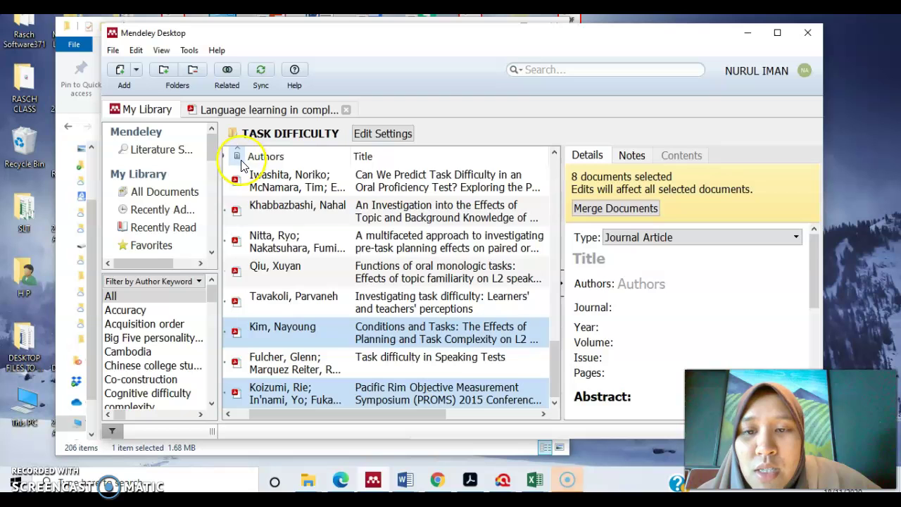
pyautogui.scroll(-1, 242, 168)
pyautogui.moveTo(211, 156); pyautogui.dragTo(213, 185)
pyautogui.click(169, 196)
pyautogui.click(303, 181)
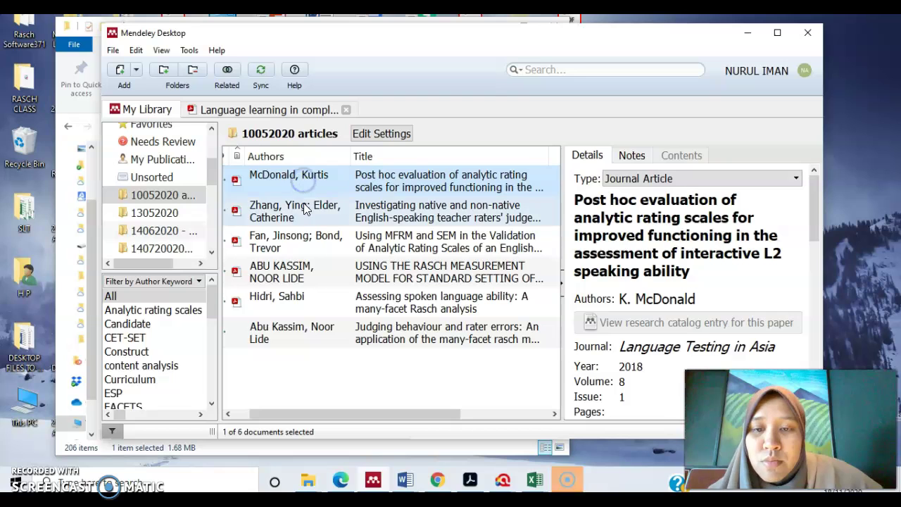
pyautogui.keyDown('ctrl'); pyautogui.click(313, 212); pyautogui.keyUp('ctrl')
pyautogui.click(326, 236)
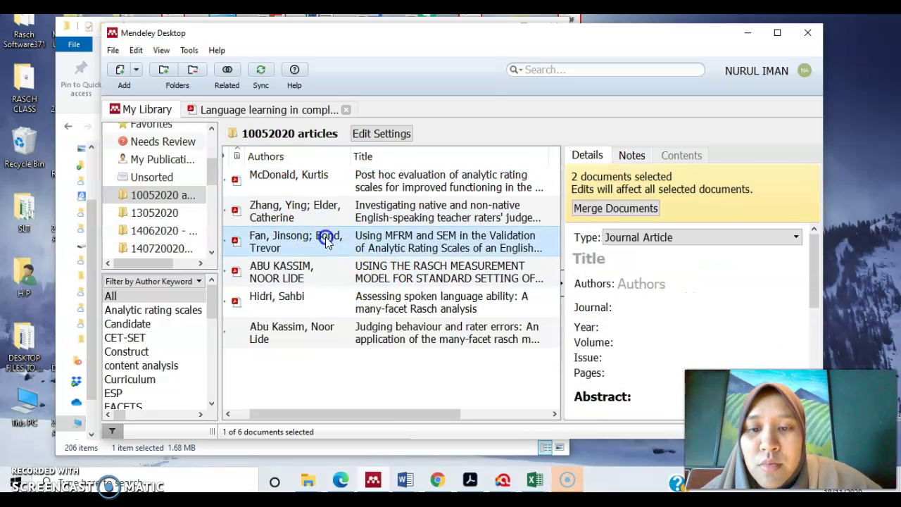
pyautogui.keyDown('shift'); pyautogui.click(322, 176); pyautogui.keyUp('shift')
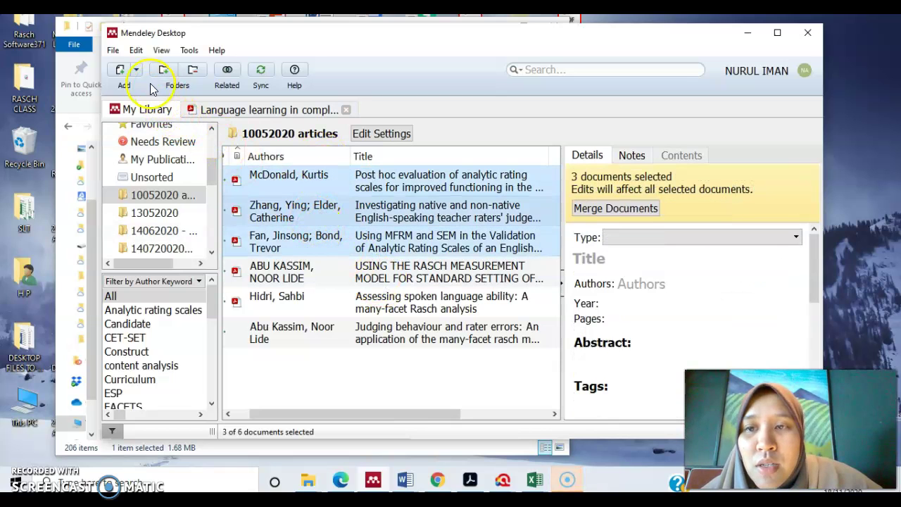
pyautogui.click(113, 50)
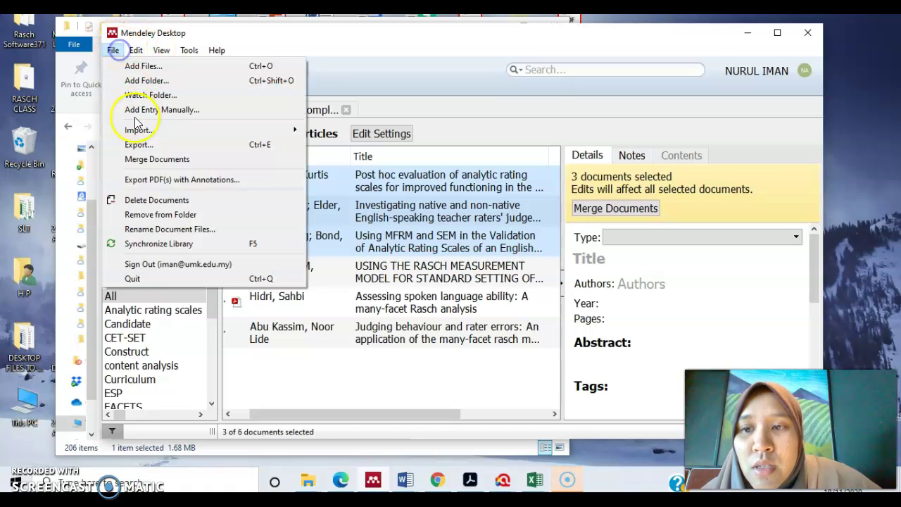
pyautogui.click(139, 144)
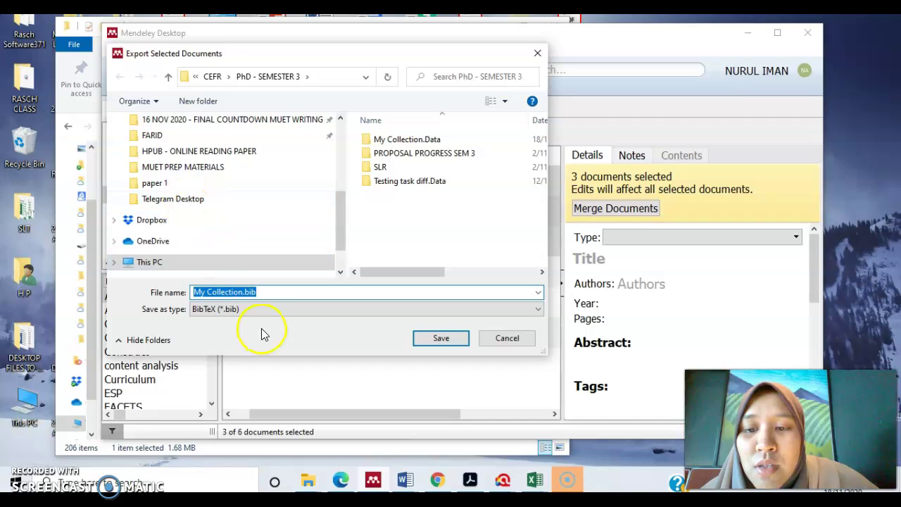
# Step: Save the export as EndNote XML with the file name TESTING
pyautogui.click(251, 310)
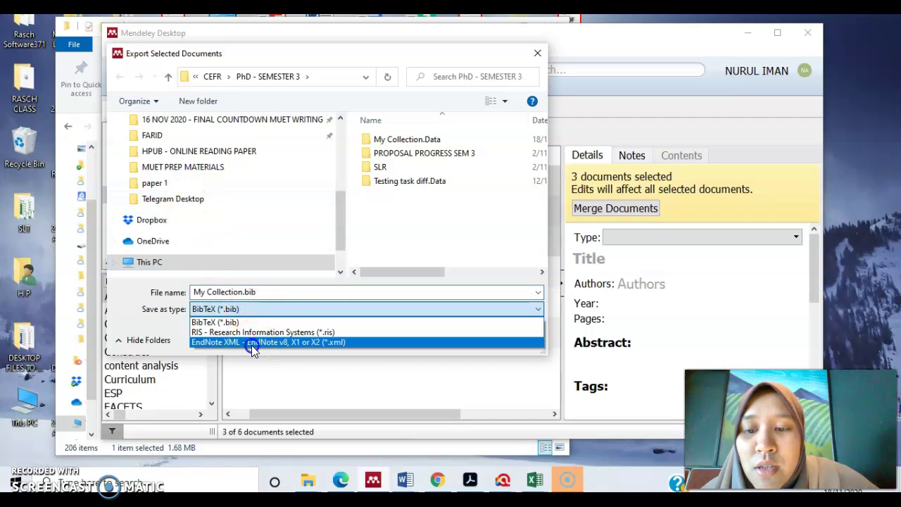
pyautogui.click(252, 342)
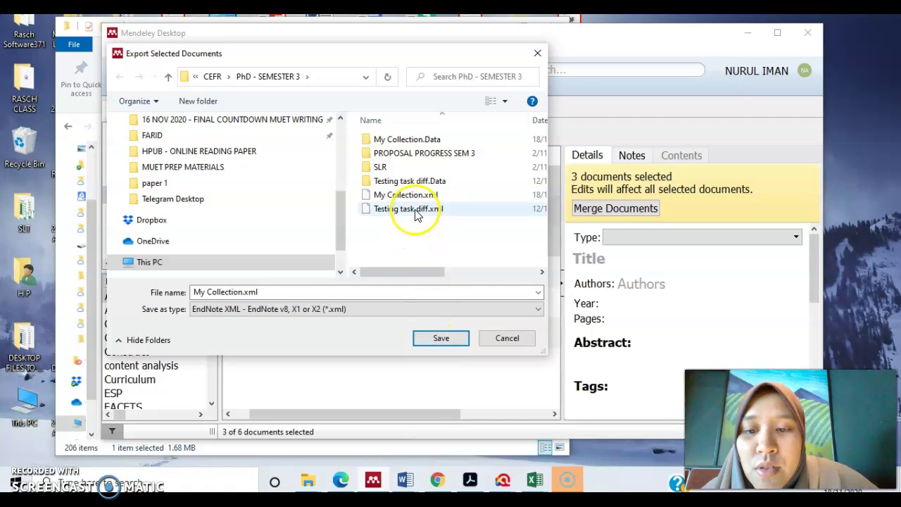
pyautogui.click(258, 292)
pyautogui.write('TES')
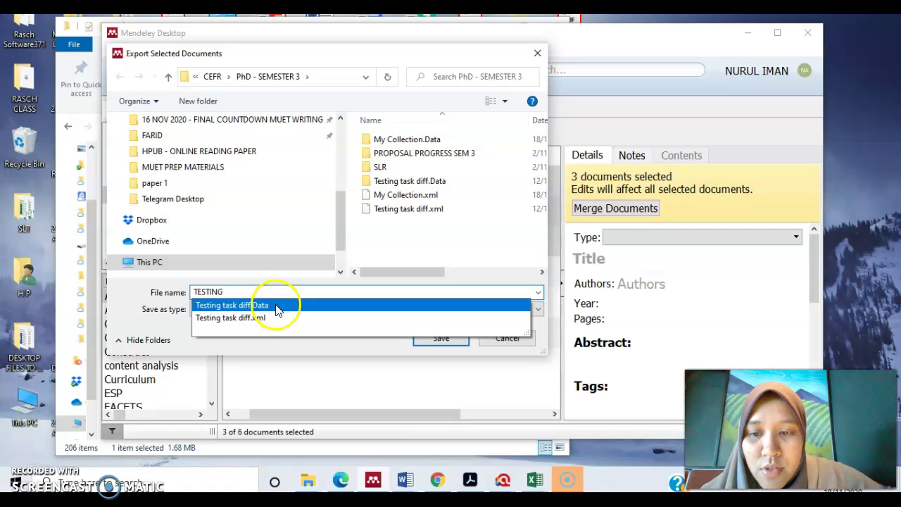
pyautogui.write('TING')
pyautogui.click(148, 320)
pyautogui.click(440, 337)
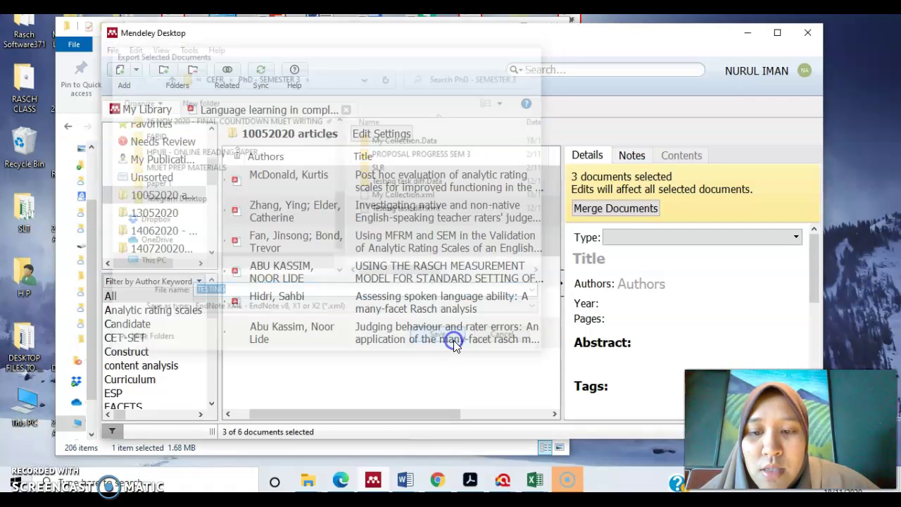
# Step: Bring up the ATLAS.ti LITERATURE REVIEW PHD project from the taskbar
pyautogui.click(473, 480)
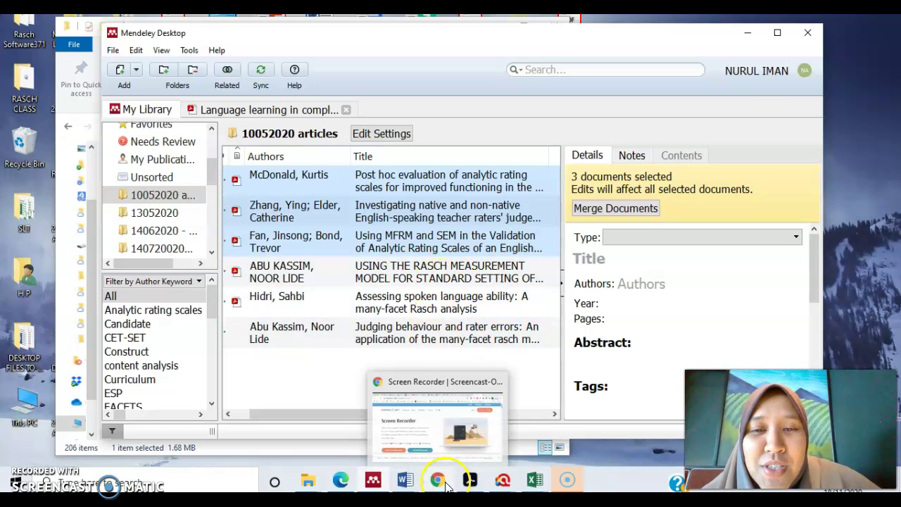
pyautogui.moveTo(570, 480)
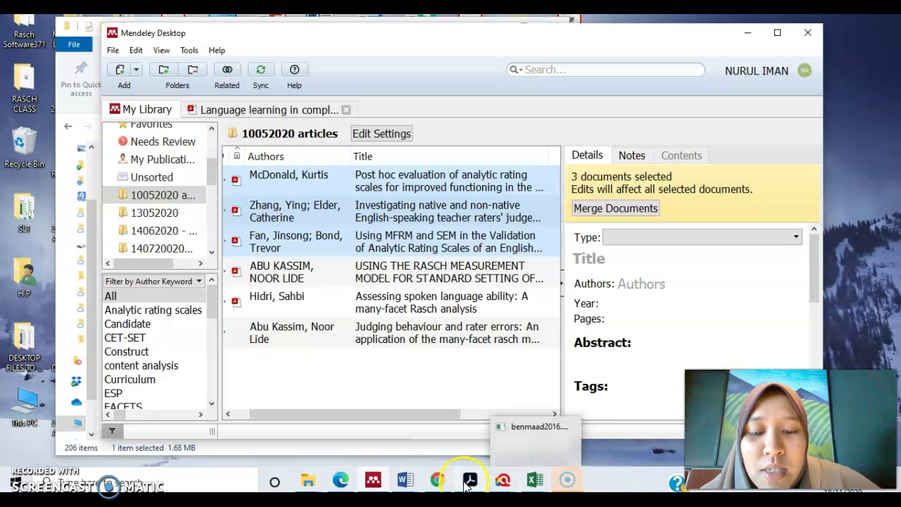
pyautogui.moveTo(470, 481)
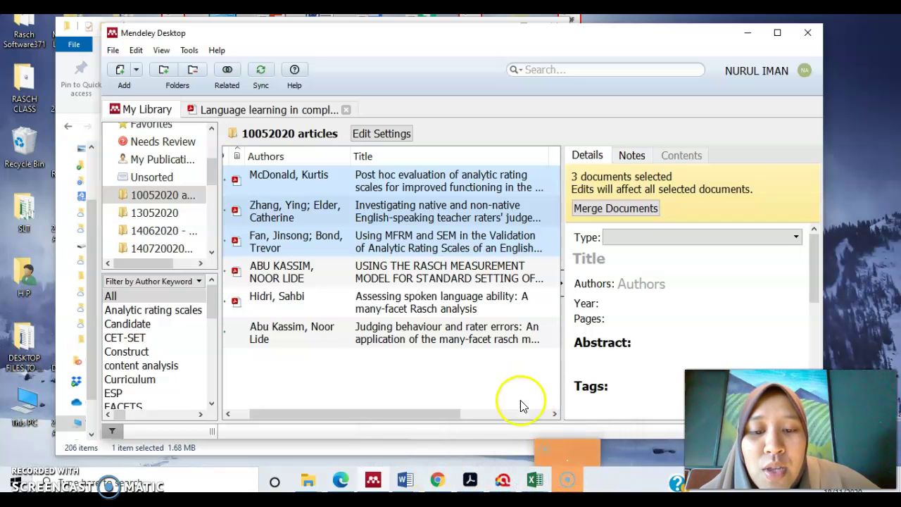
# Step: Bring ATLAS.ti fully on screen and launch Import & Export > Reference Manager
pyautogui.moveTo(503, 481)
pyautogui.click(426, 436)
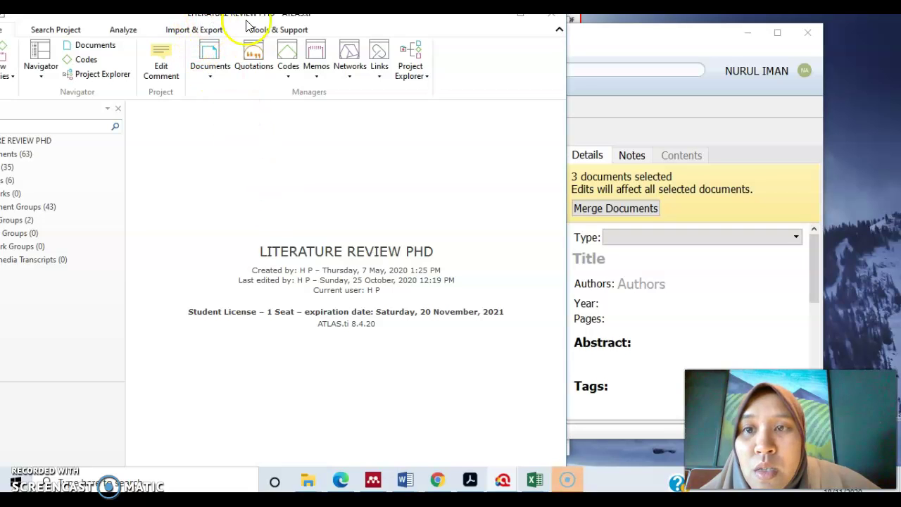
pyautogui.moveTo(345, 26); pyautogui.dragTo(440, 46)
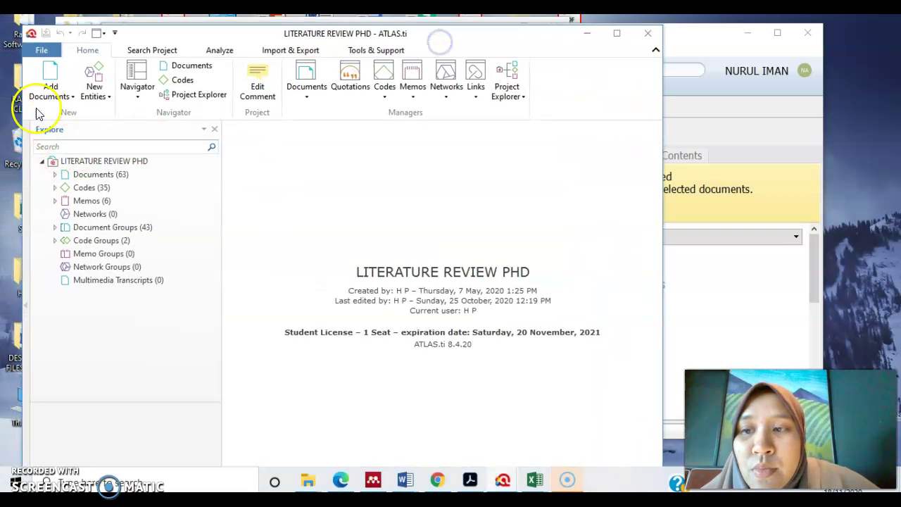
pyautogui.click(40, 51)
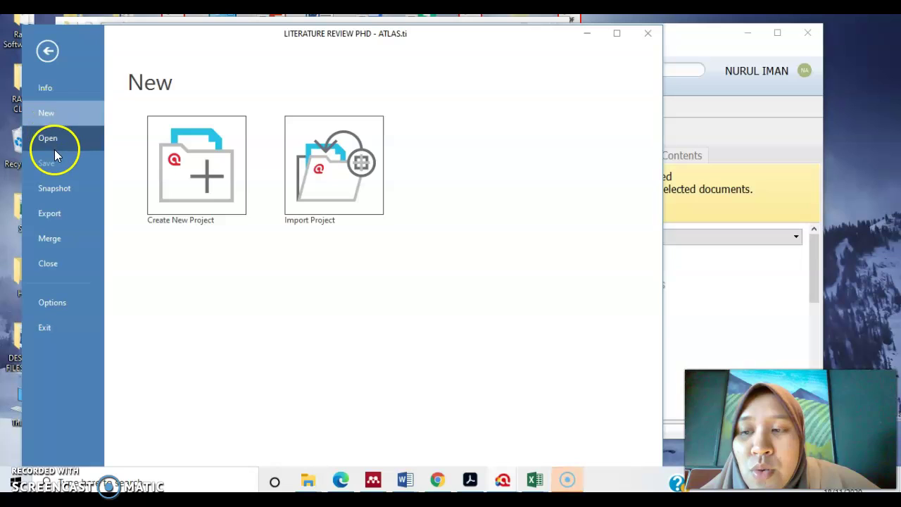
pyautogui.click(46, 51)
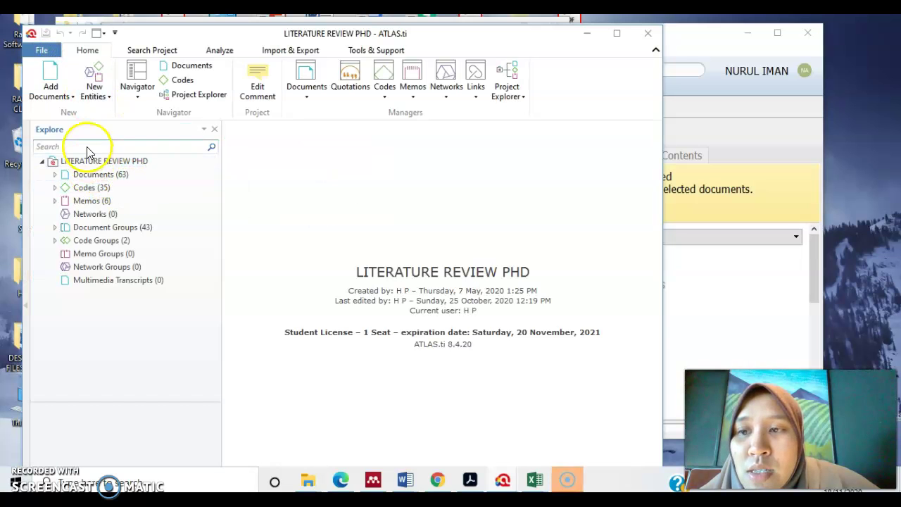
pyautogui.click(289, 50)
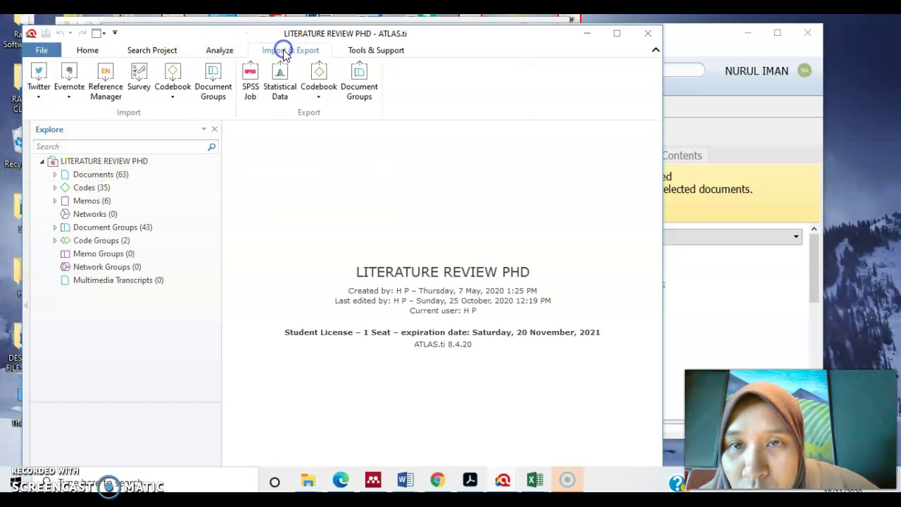
pyautogui.click(107, 88)
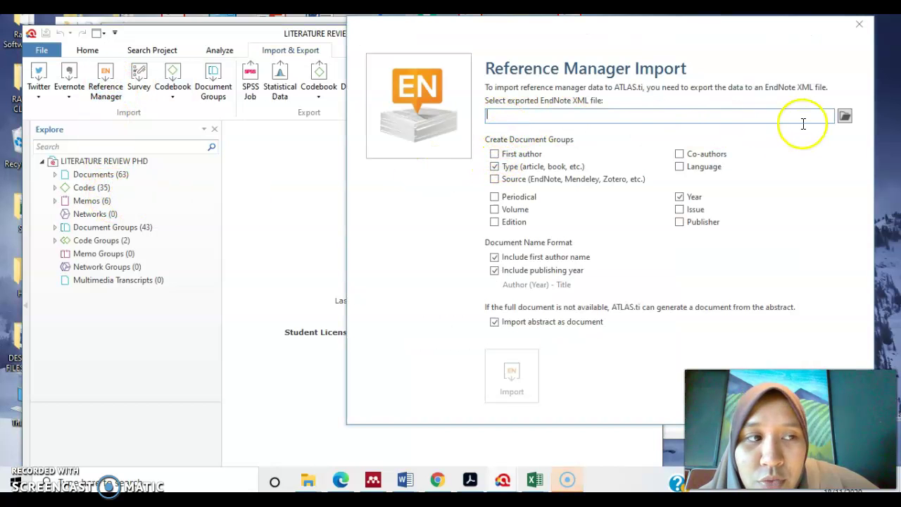
# Step: Import TESTING.xml from PhD - SEMESTER 3 with first author and other groups enabled
pyautogui.click(845, 117)
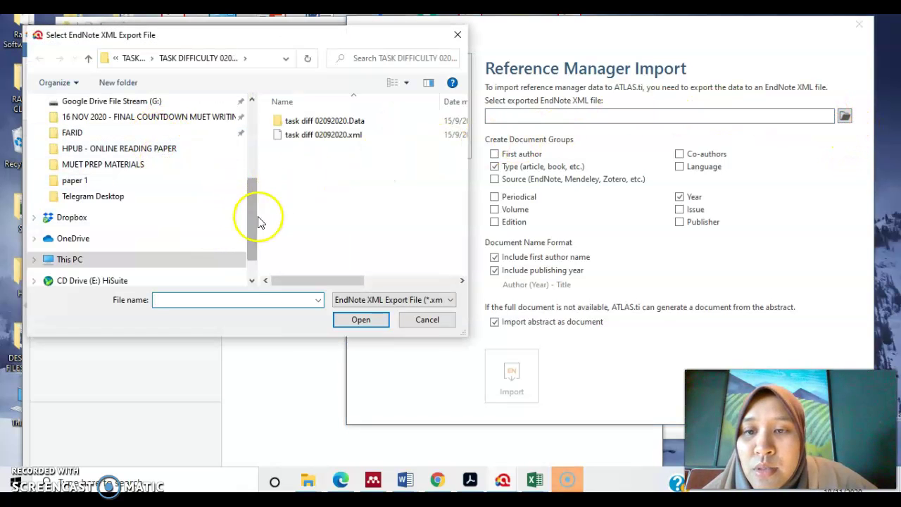
pyautogui.moveTo(257, 222); pyautogui.dragTo(257, 181)
pyautogui.click(134, 116)
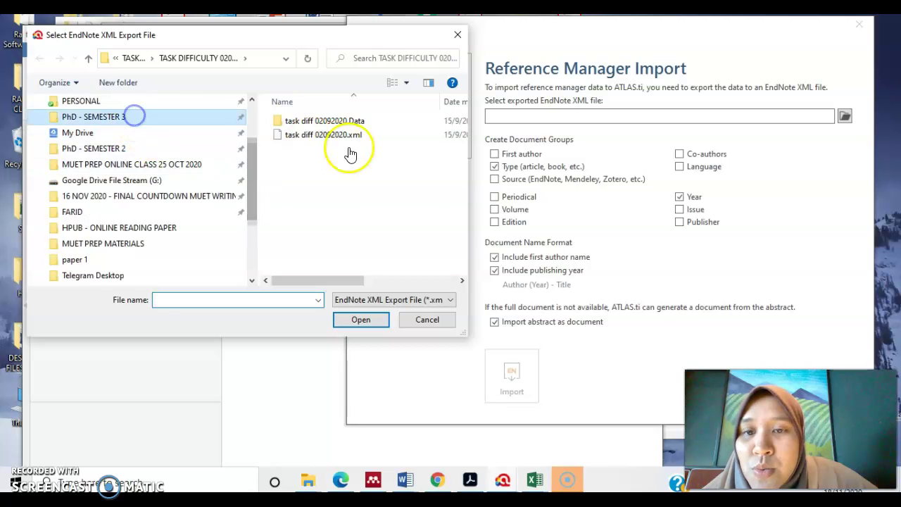
pyautogui.doubleClick(329, 216)
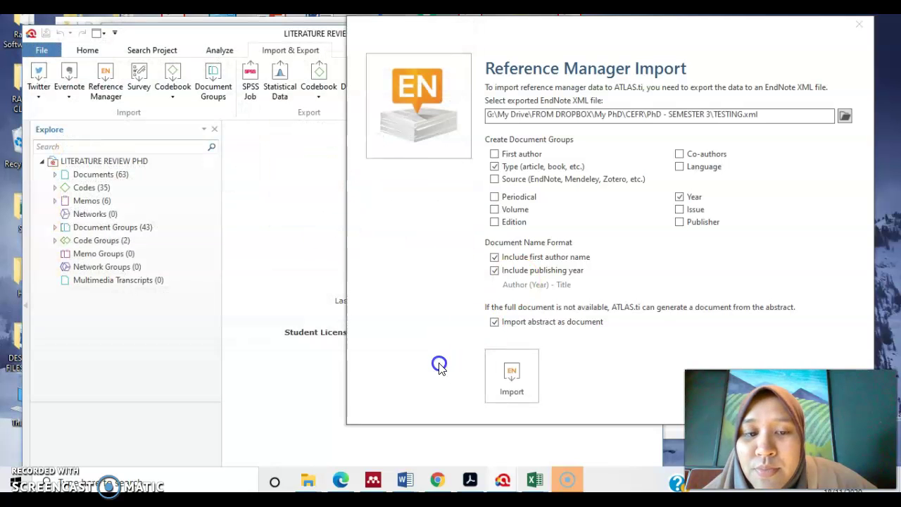
pyautogui.click(502, 155)
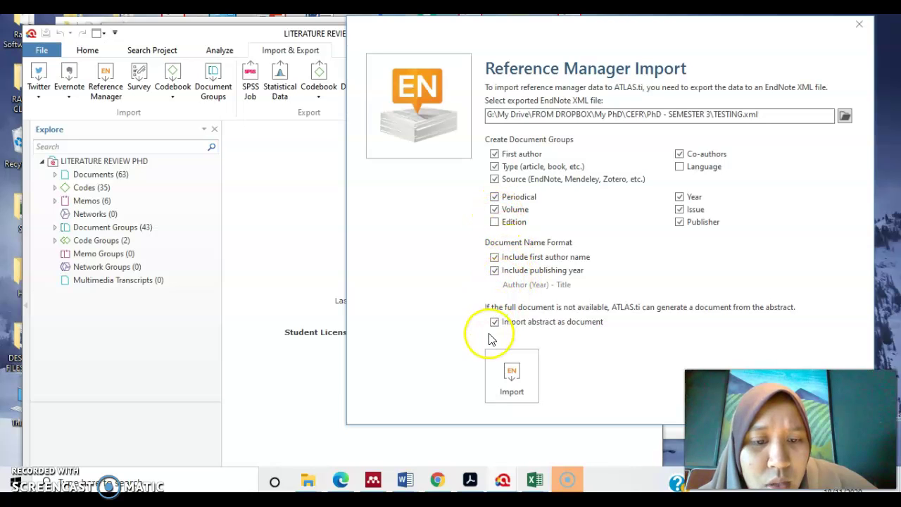
pyautogui.click(512, 376)
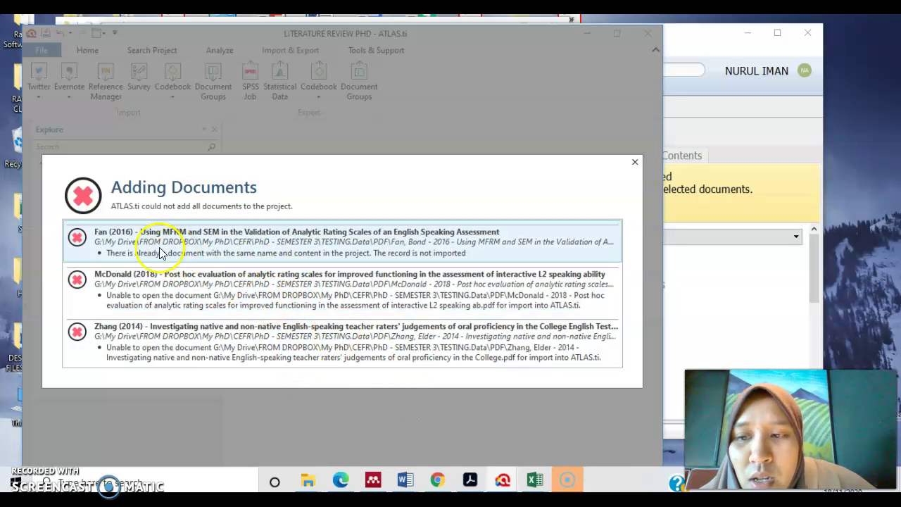
# Step: Close the Adding Documents report listing the three failed papers
pyautogui.click(634, 163)
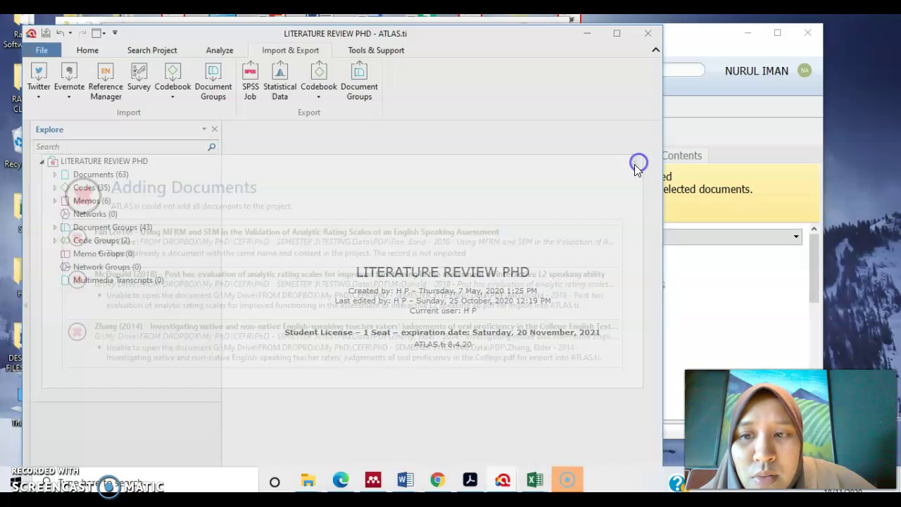